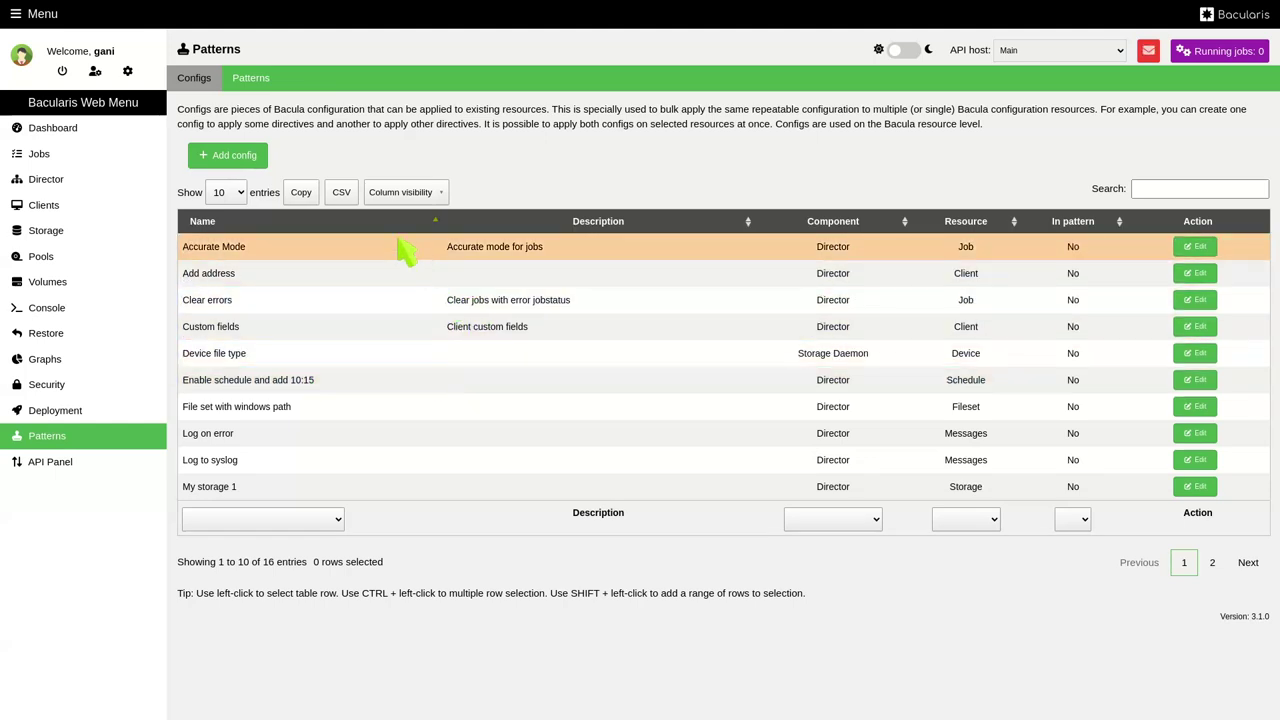
# - Start a new config named "Disable AutoPrune" for the Director component and the Client resource
pyautogui.click(248, 165)
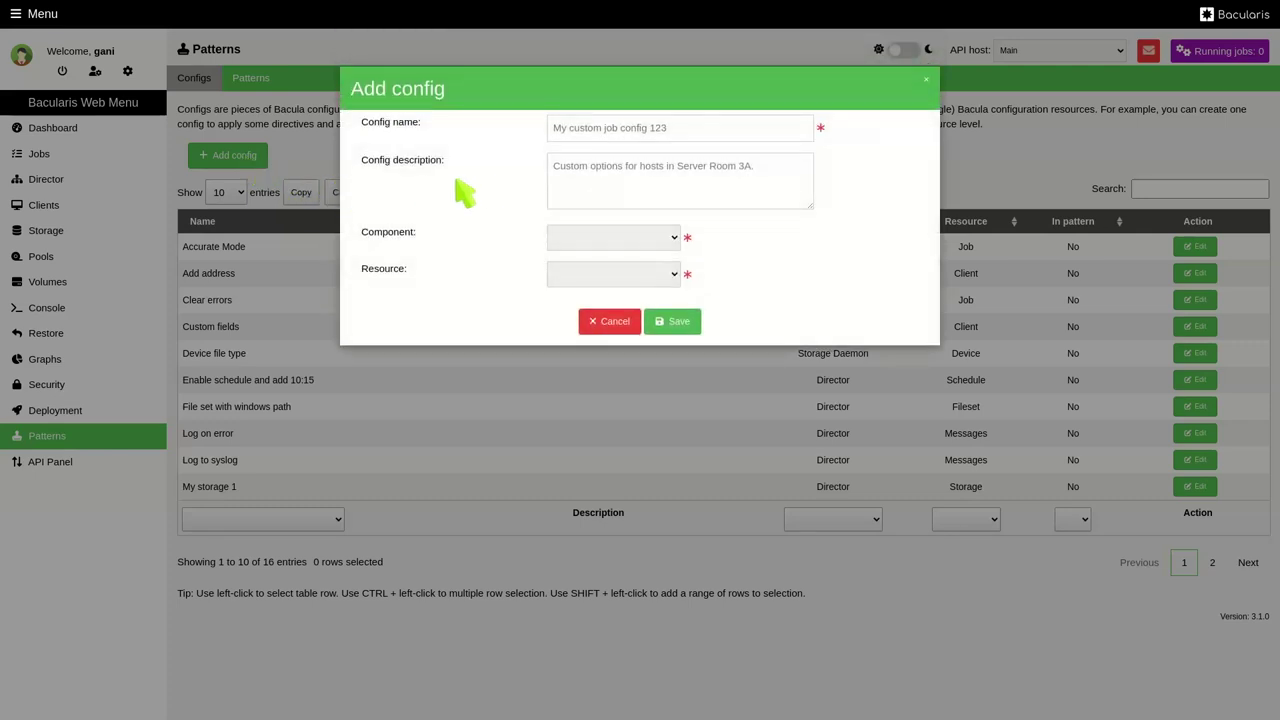
pyautogui.click(688, 136)
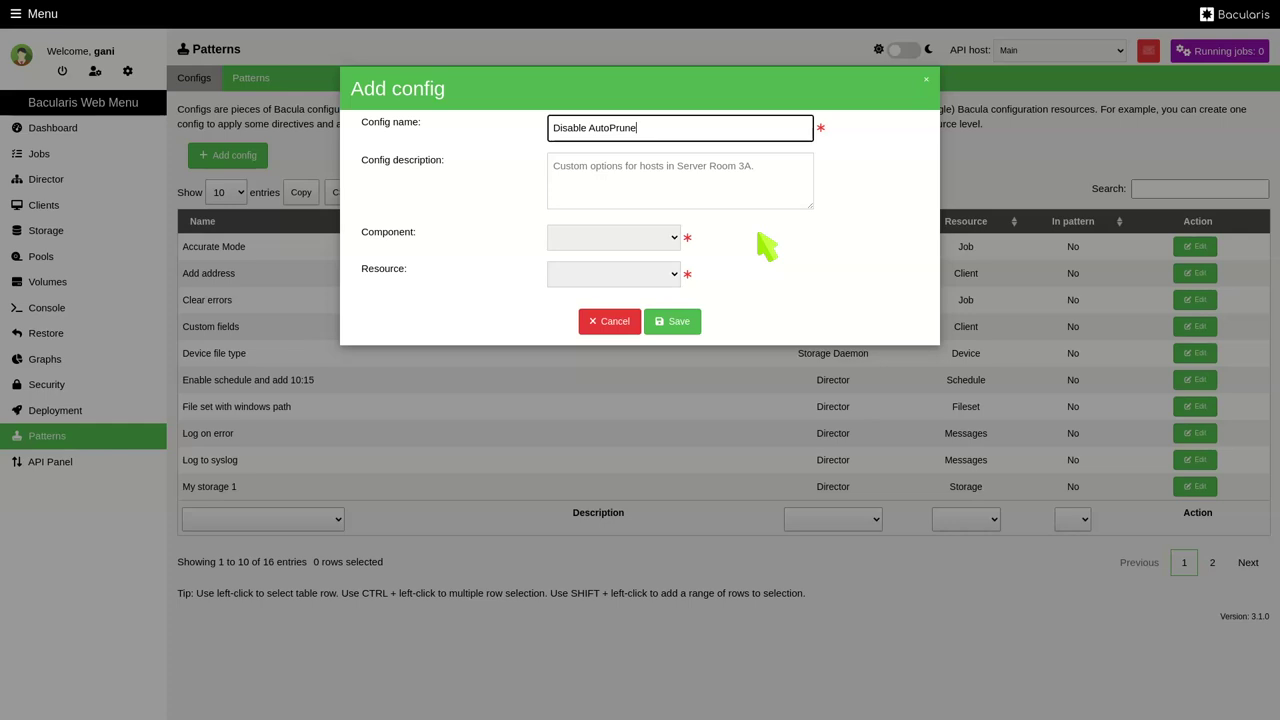
pyautogui.click(664, 241)
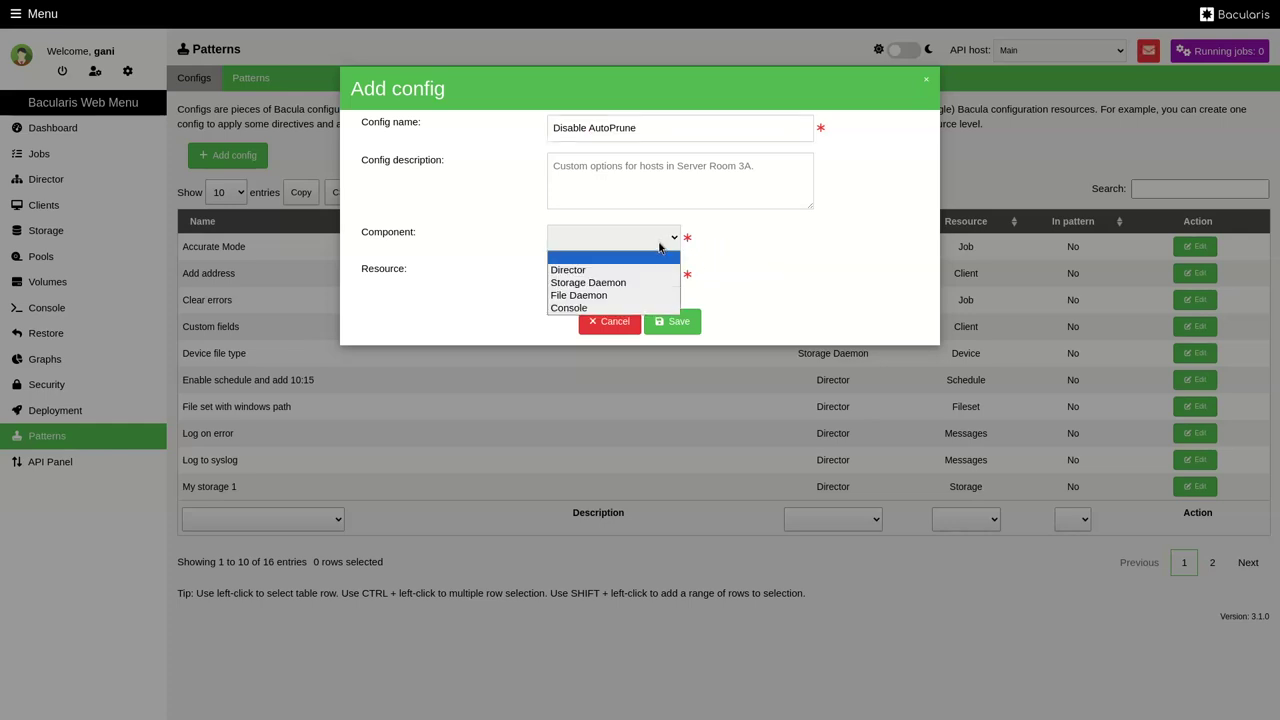
pyautogui.click(648, 270)
pyautogui.click(658, 278)
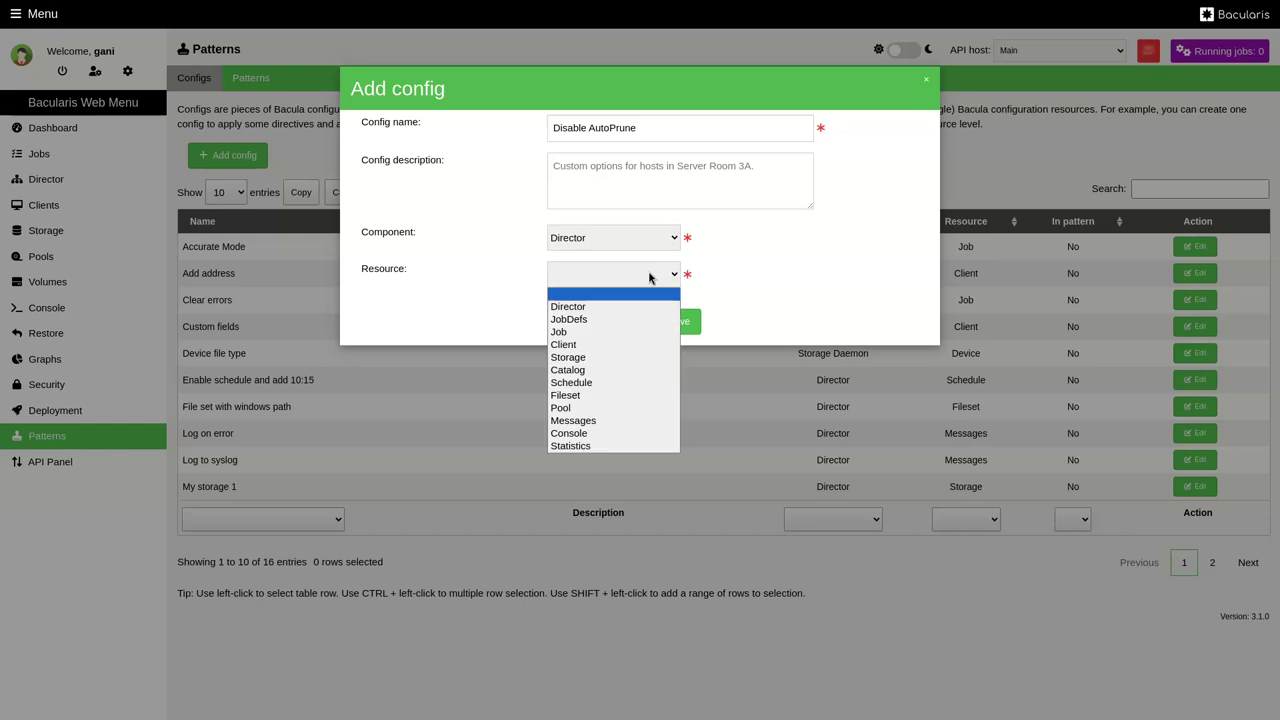
pyautogui.click(636, 342)
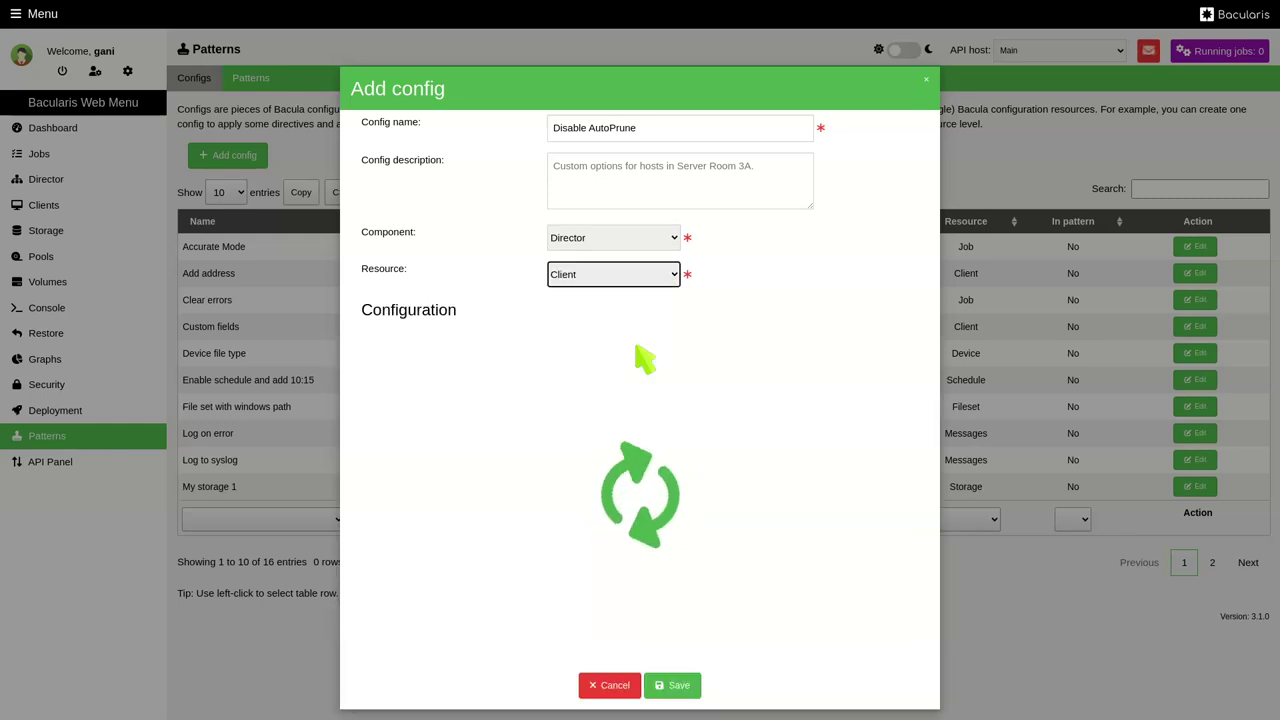
# - Turn off the AutoPrune directive in the Pruning section and save the config
pyautogui.scroll(-3, 640, 362)
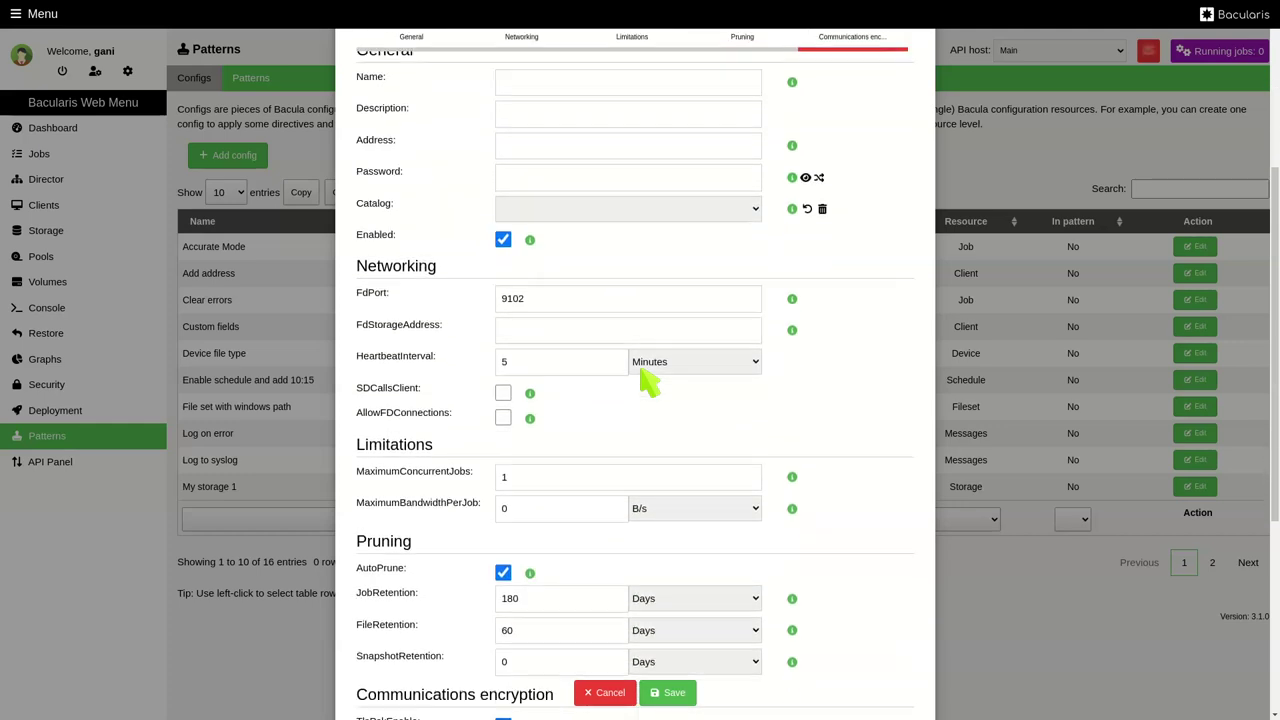
pyautogui.scroll(-2, 645, 378)
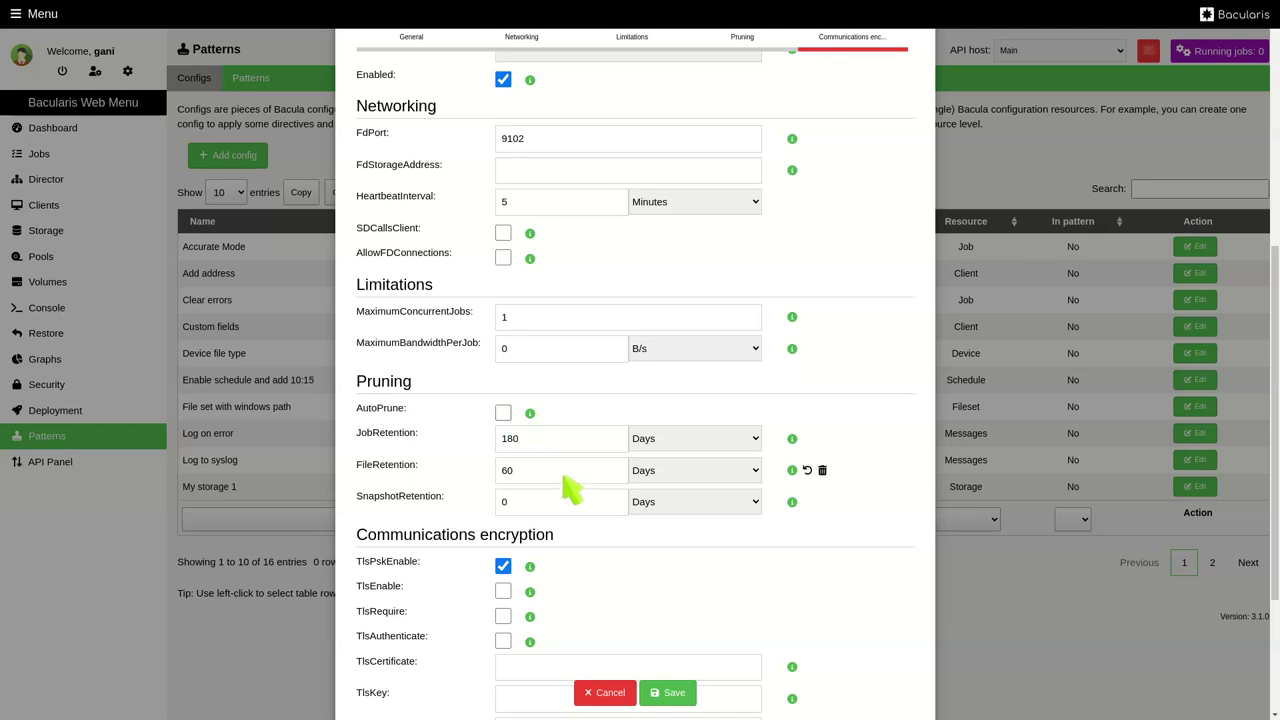
pyautogui.click(672, 692)
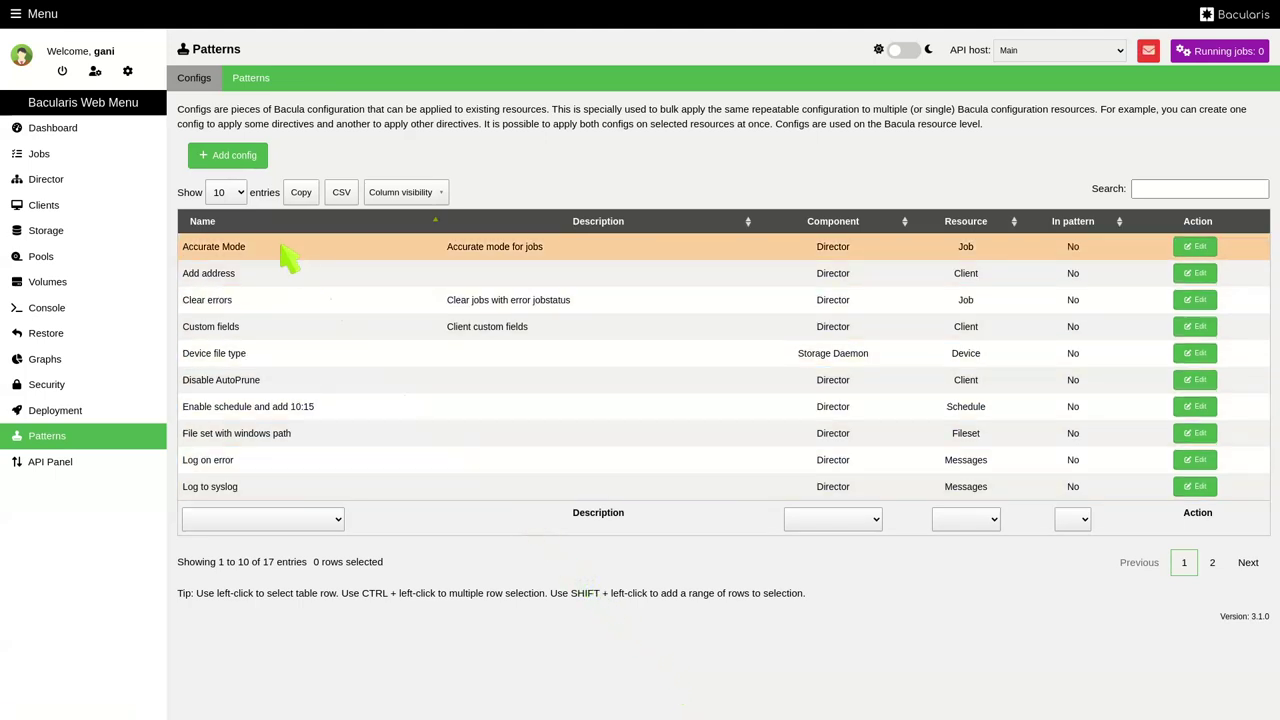
# - Start a new config named "Add TLS allowed CN" for the Director component and the Client resource
pyautogui.click(260, 166)
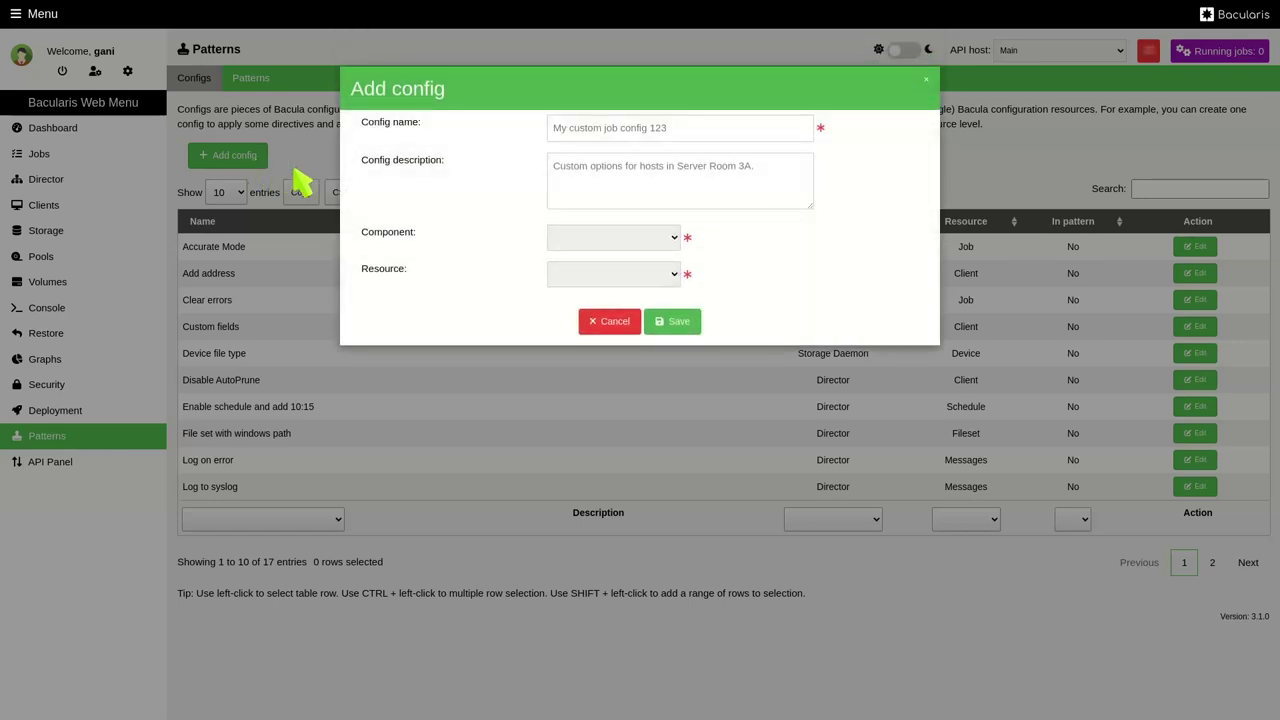
pyautogui.click(599, 138)
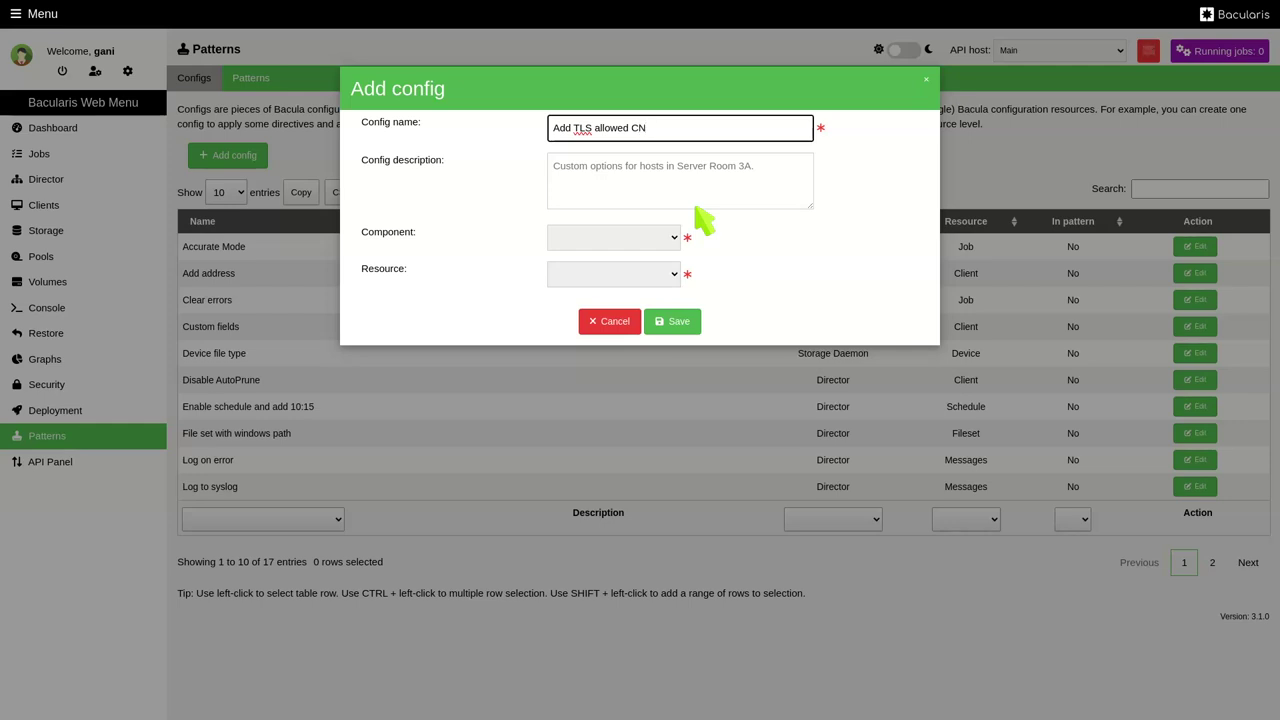
pyautogui.click(669, 238)
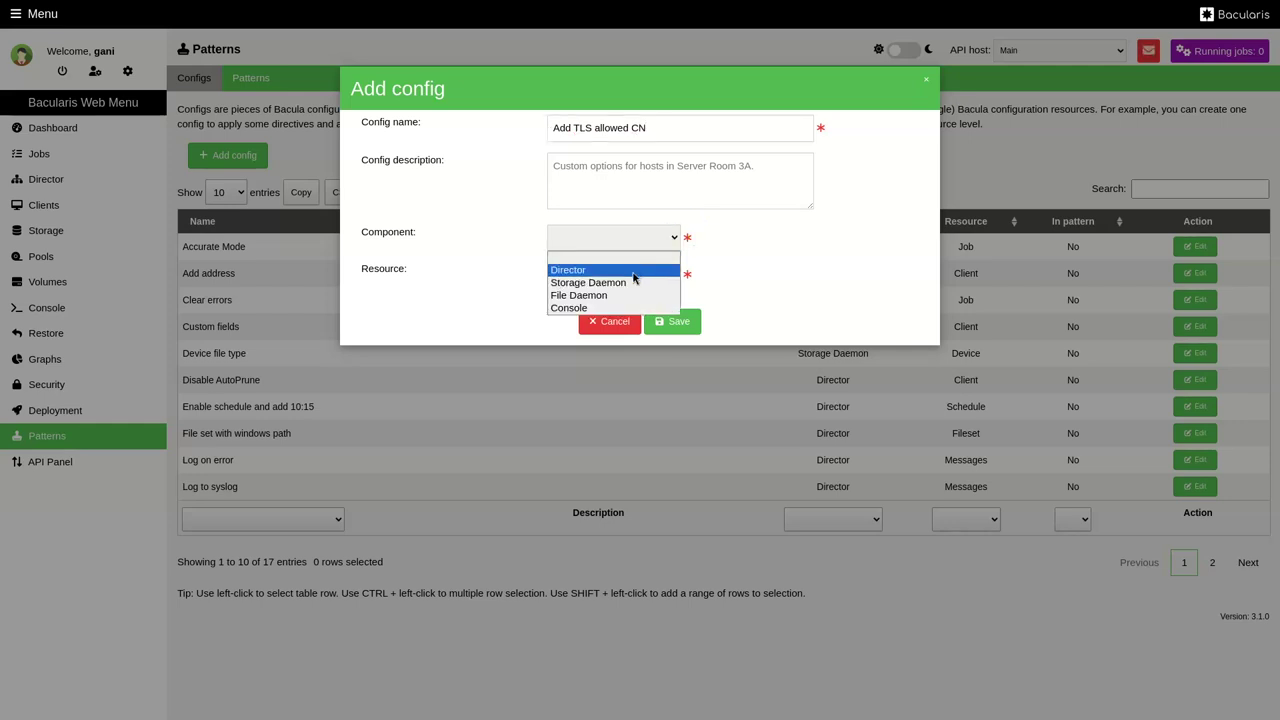
pyautogui.click(638, 268)
pyautogui.click(638, 273)
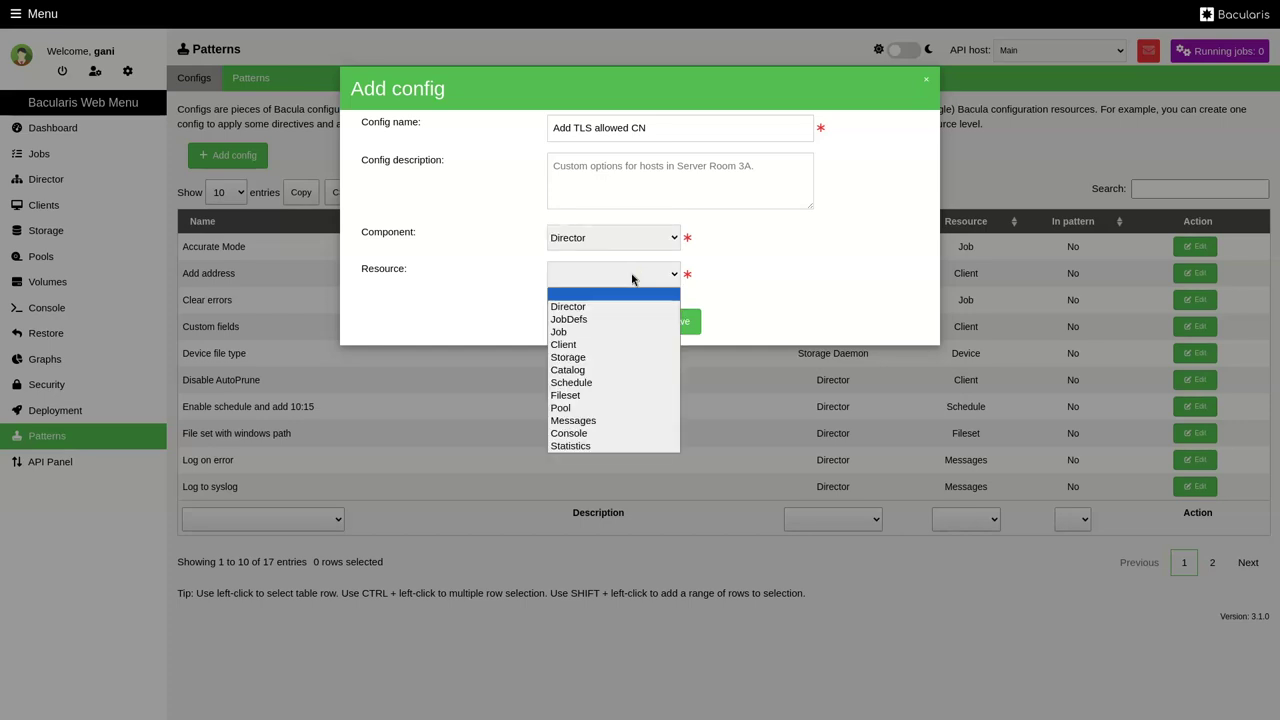
pyautogui.click(619, 346)
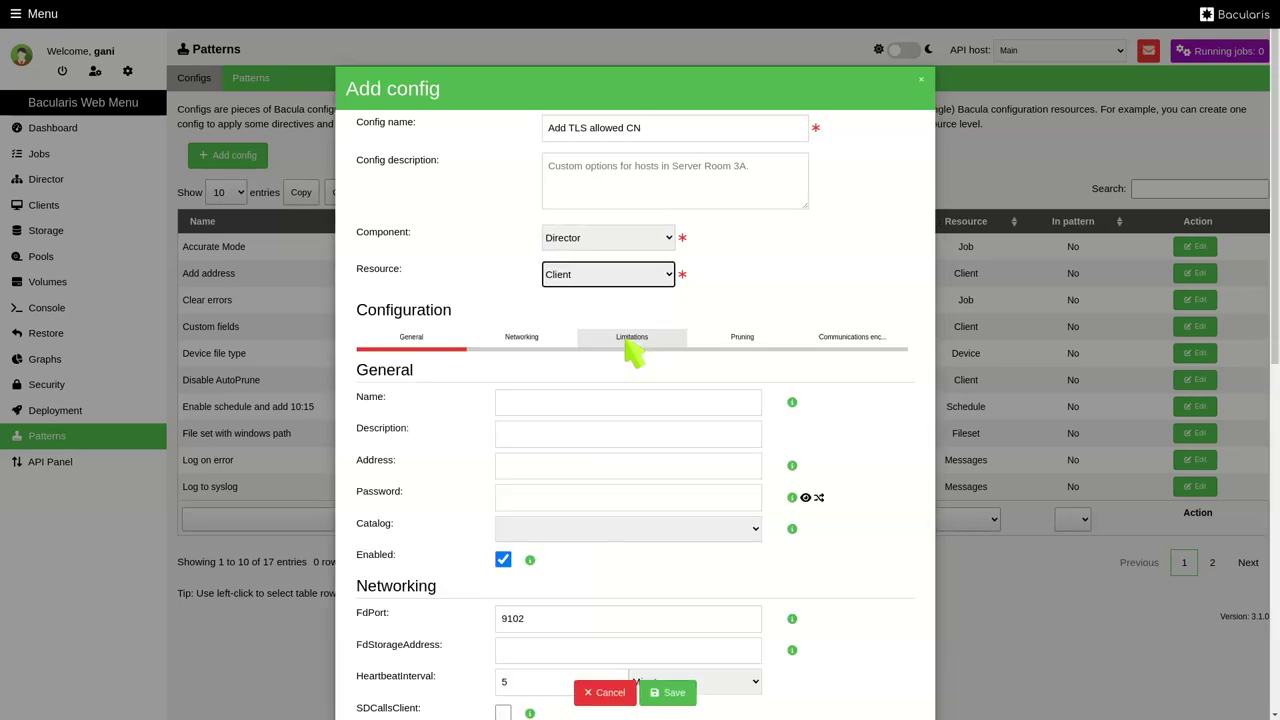
# - Add three TlsAllowedCn entries with the values "one", "two" and "three", and save the config
pyautogui.scroll(-10, 622, 372)
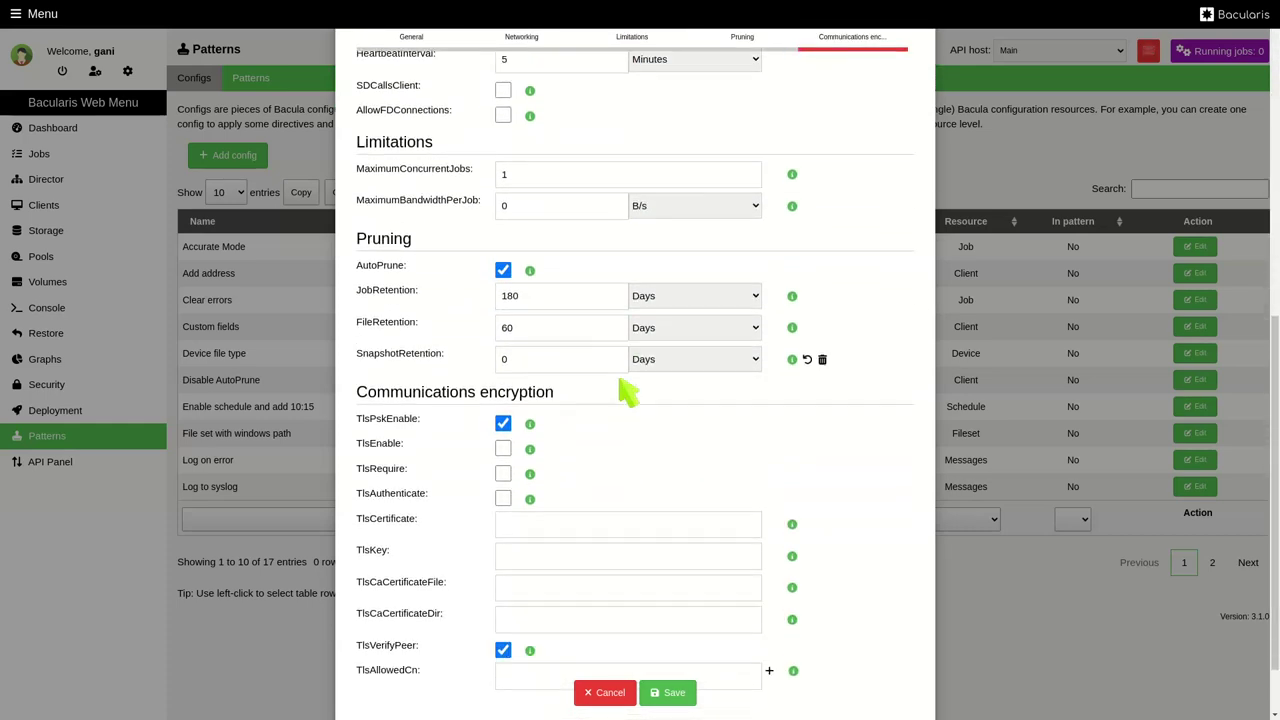
pyautogui.click(638, 597)
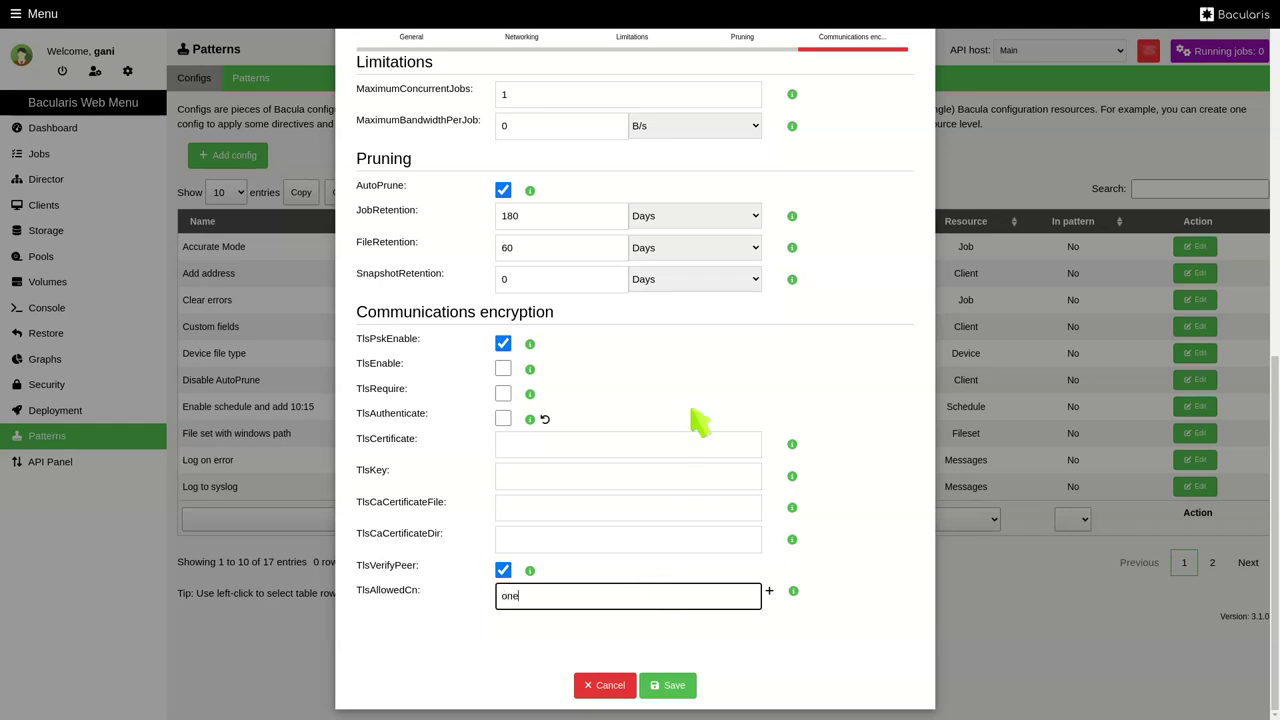
pyautogui.write('one')
pyautogui.click(769, 591)
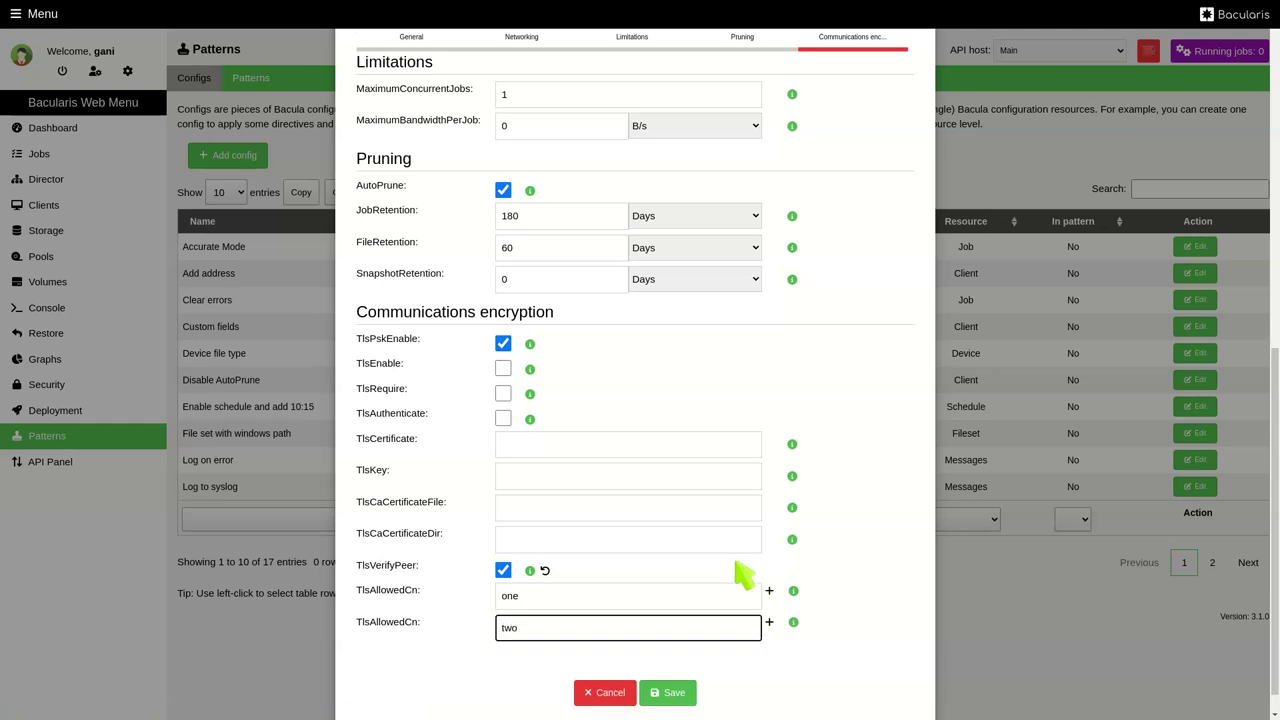
pyautogui.click(769, 622)
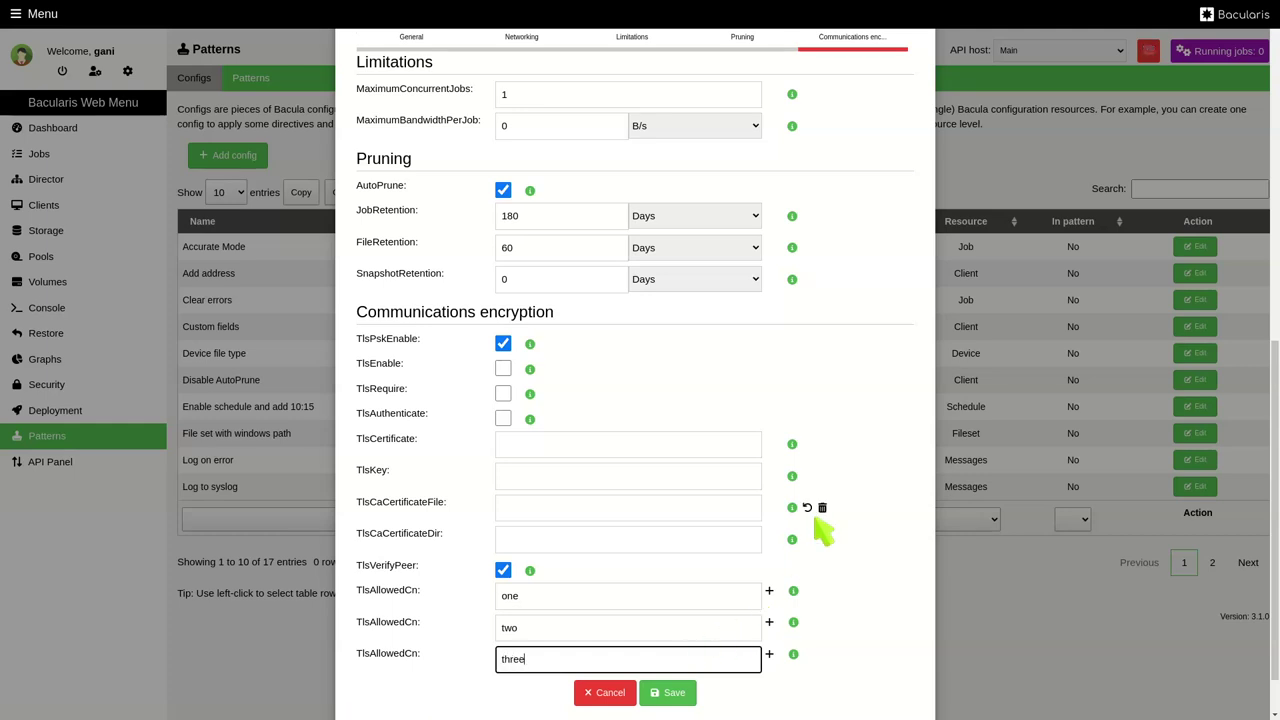
pyautogui.scroll(-1, 829, 543)
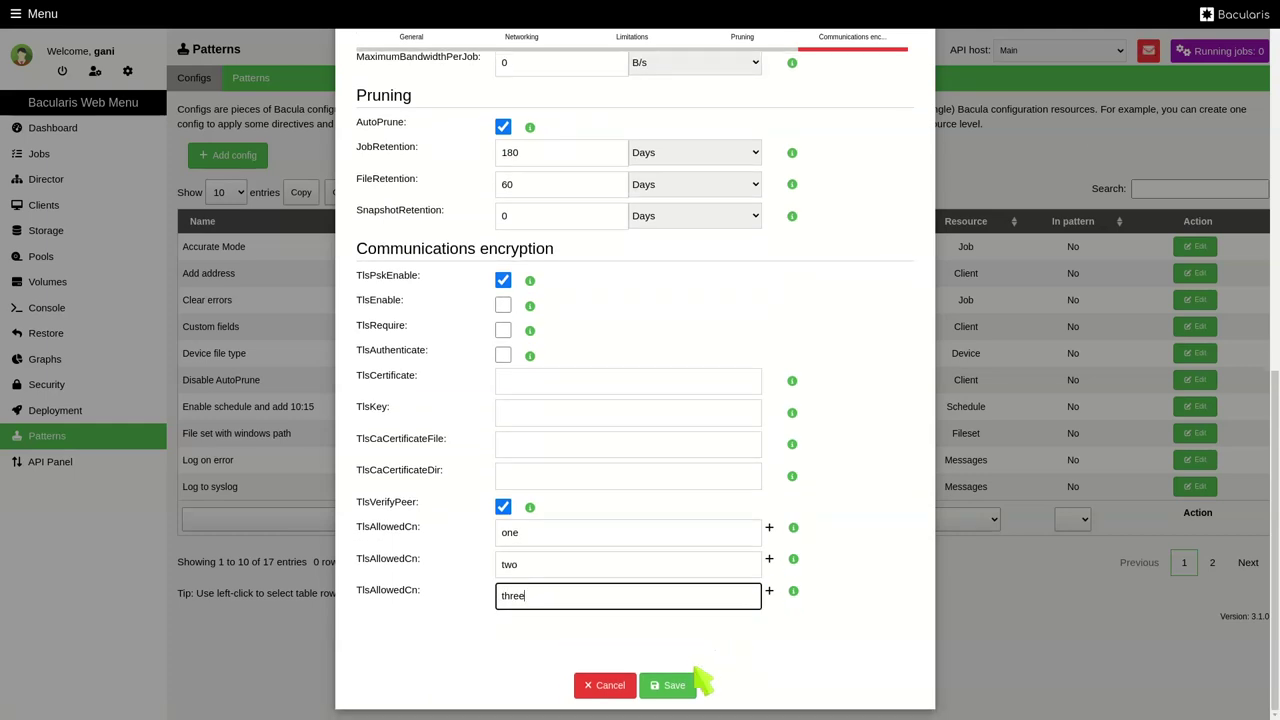
pyautogui.click(670, 685)
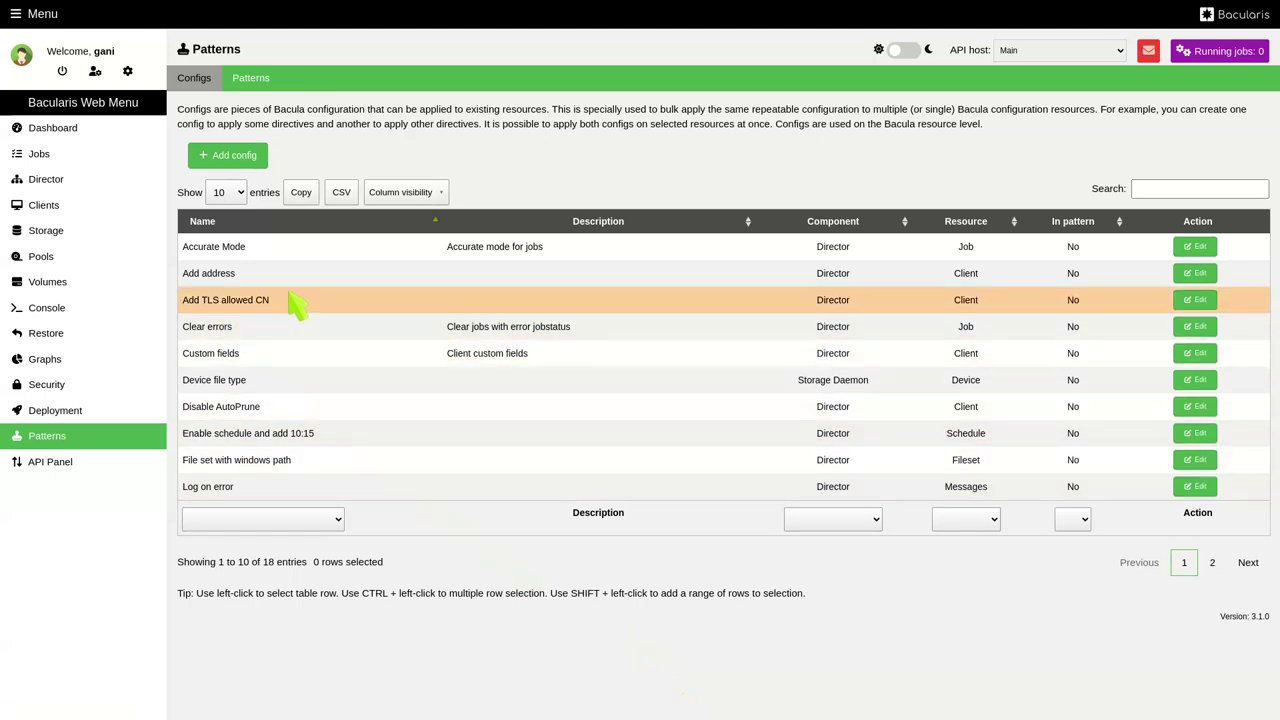
# - Start a new config named "Add custom description" for the Director component and the Client resource
pyautogui.click(255, 160)
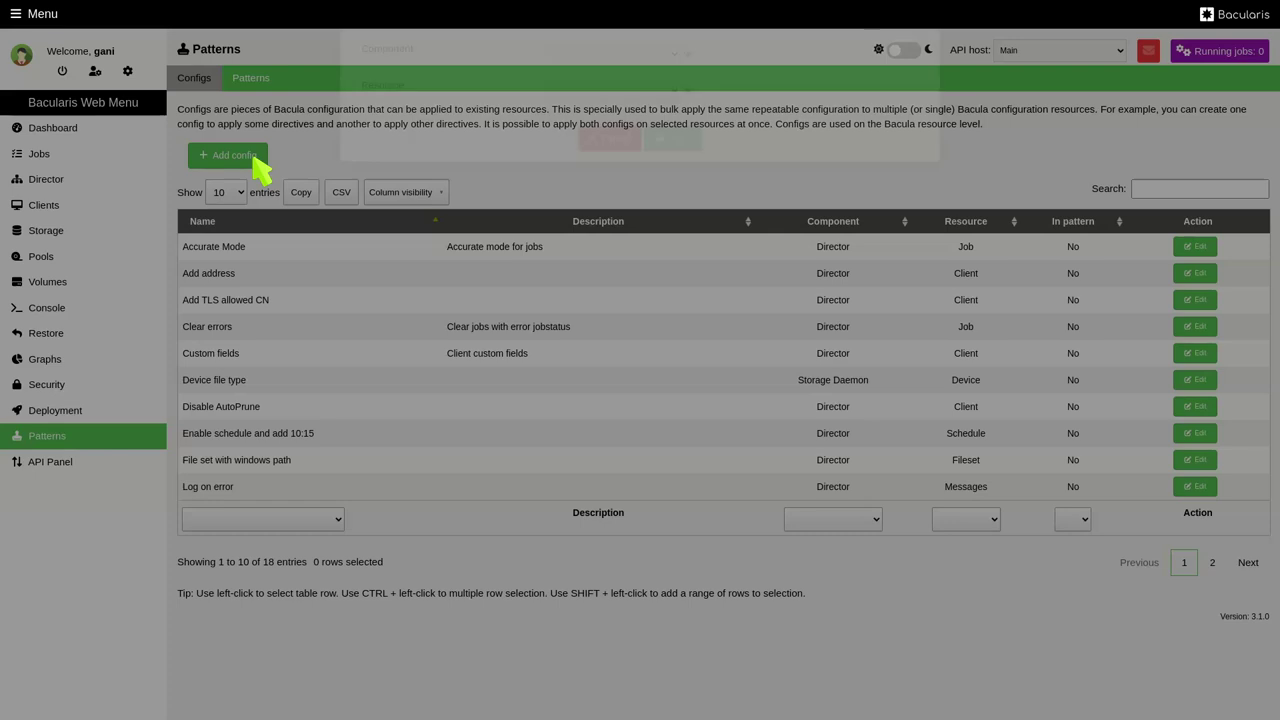
pyautogui.click(622, 133)
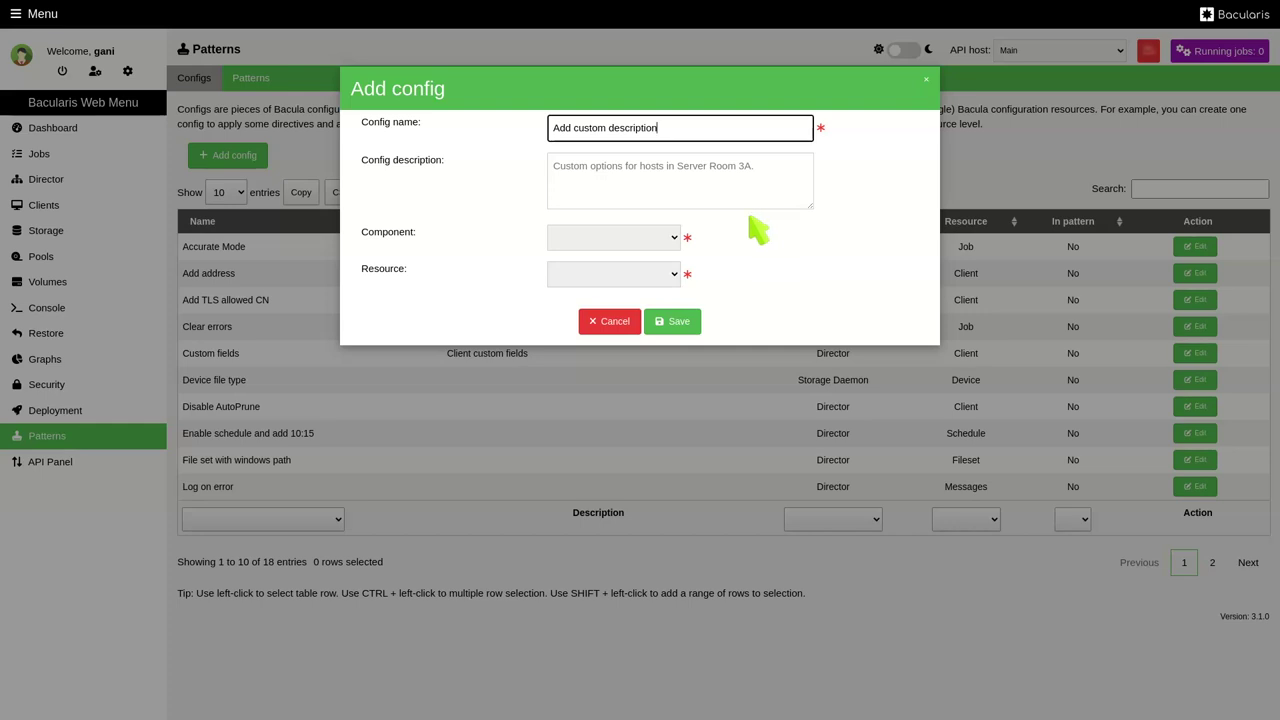
pyautogui.click(645, 240)
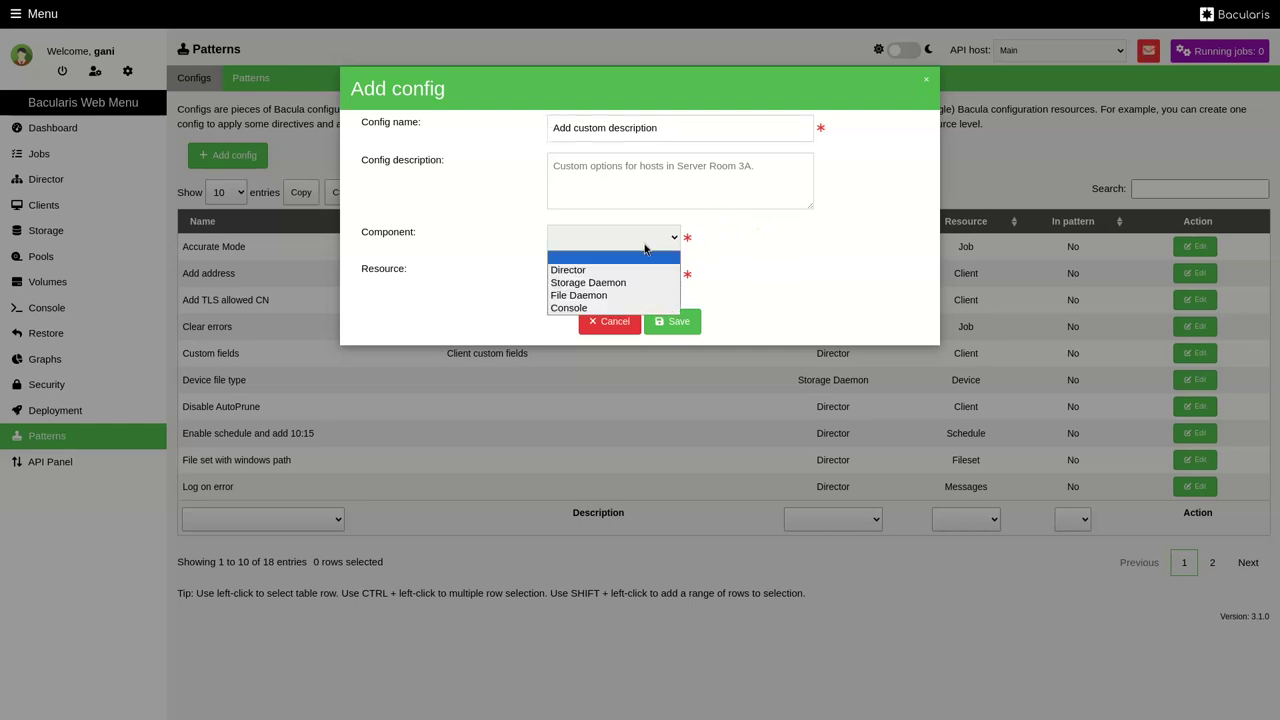
pyautogui.click(630, 270)
pyautogui.click(630, 274)
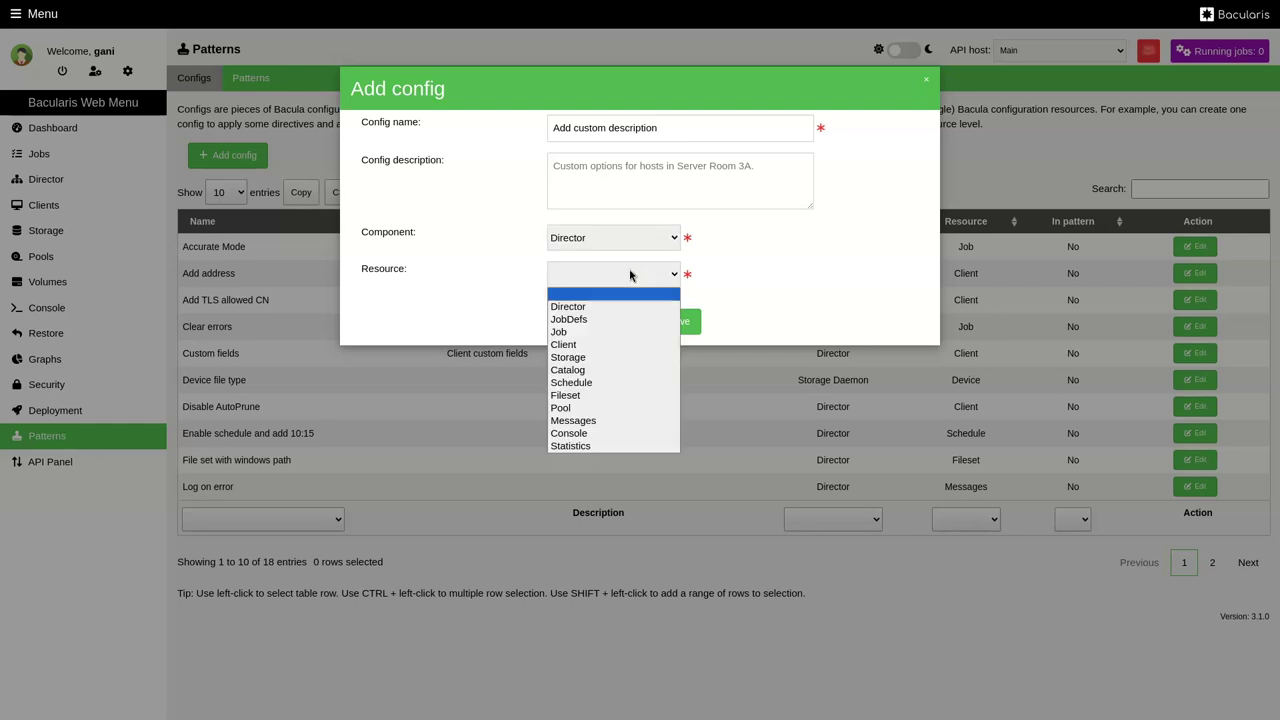
pyautogui.click(605, 344)
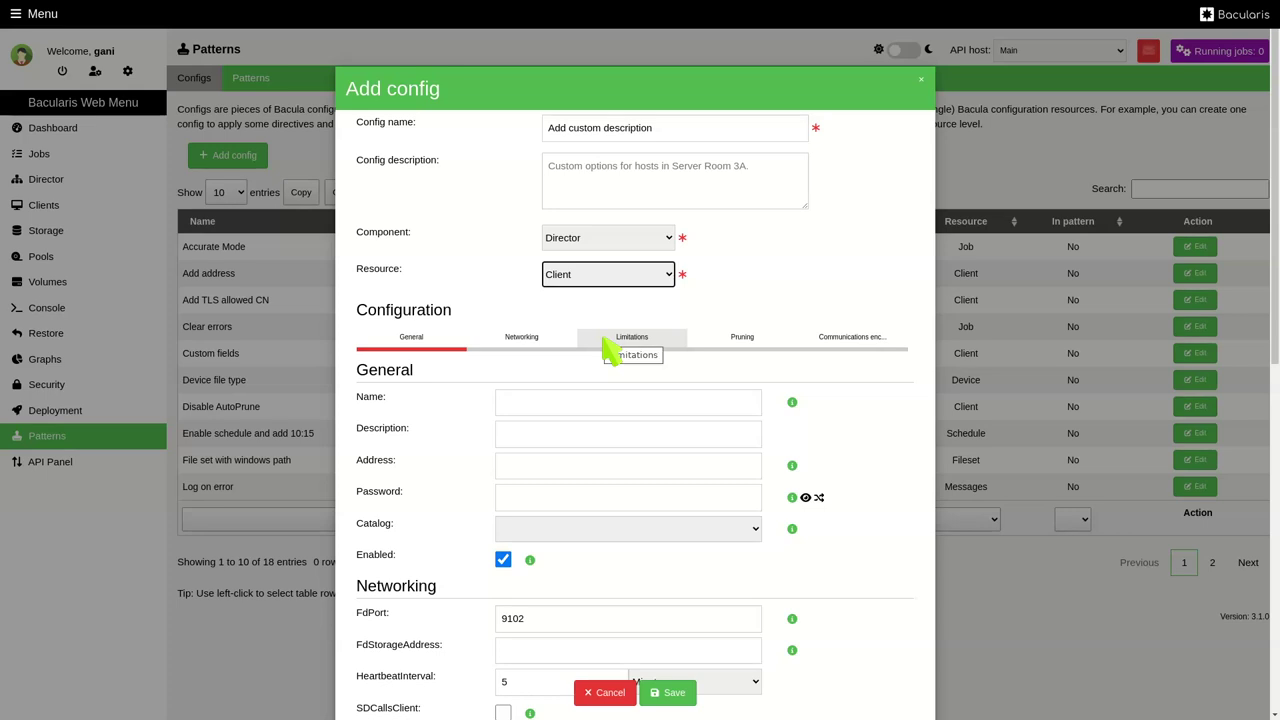
# - Set the client's Description directive to "Description added by config" and save the config
pyautogui.click(604, 340)
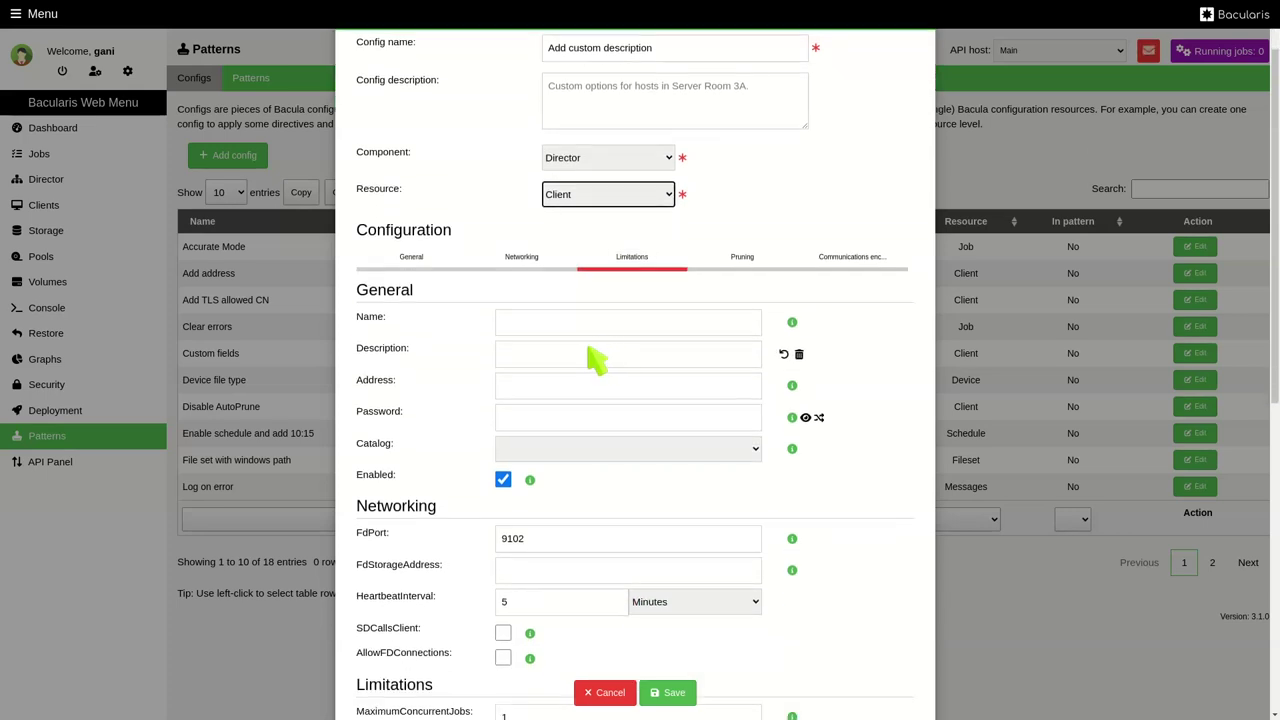
pyautogui.click(600, 356)
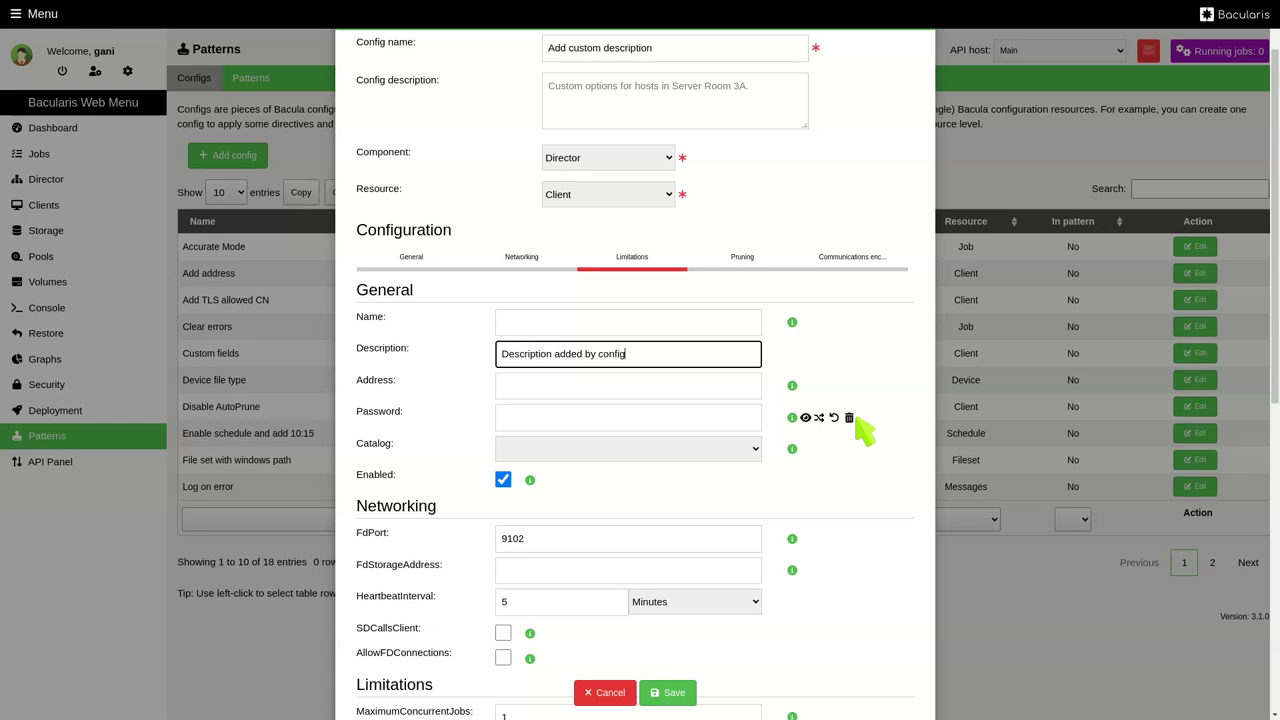
pyautogui.scroll(-2, 690, 578)
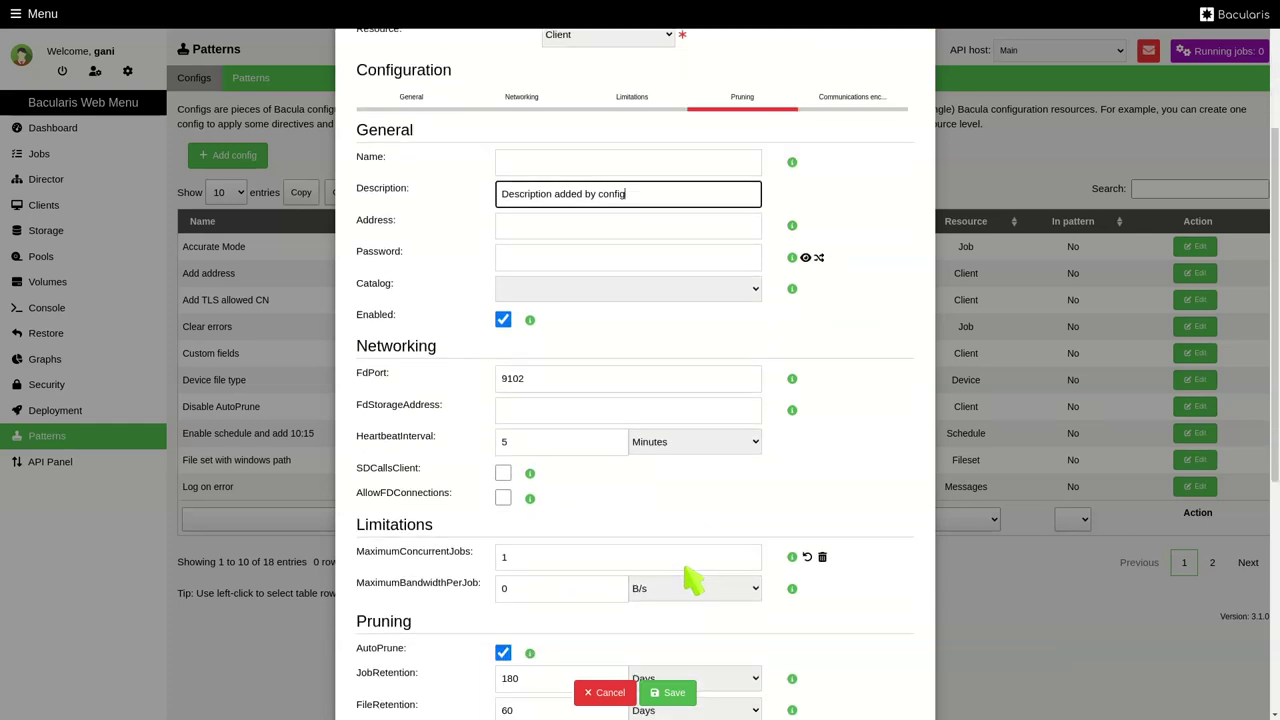
pyautogui.click(665, 694)
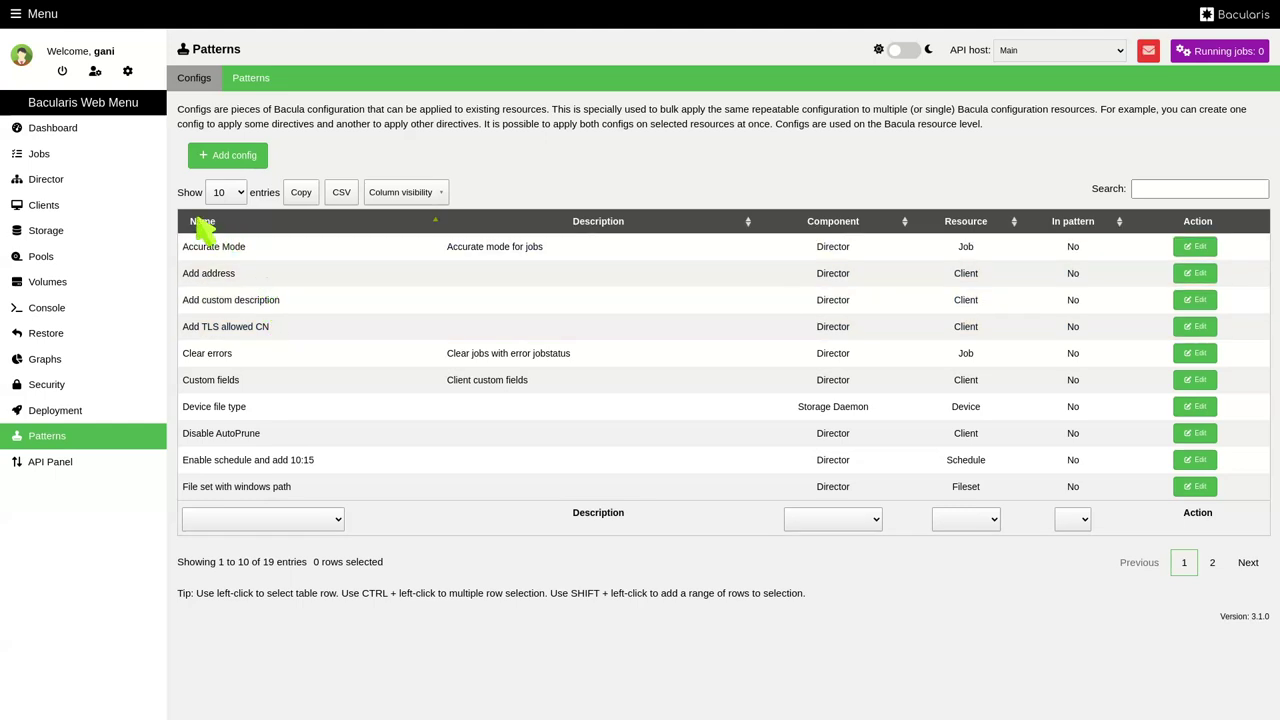
# - Examine the current configuration of AAA client 2, AAA client 4 and AAA client 1 in the client list
pyautogui.click(87, 205)
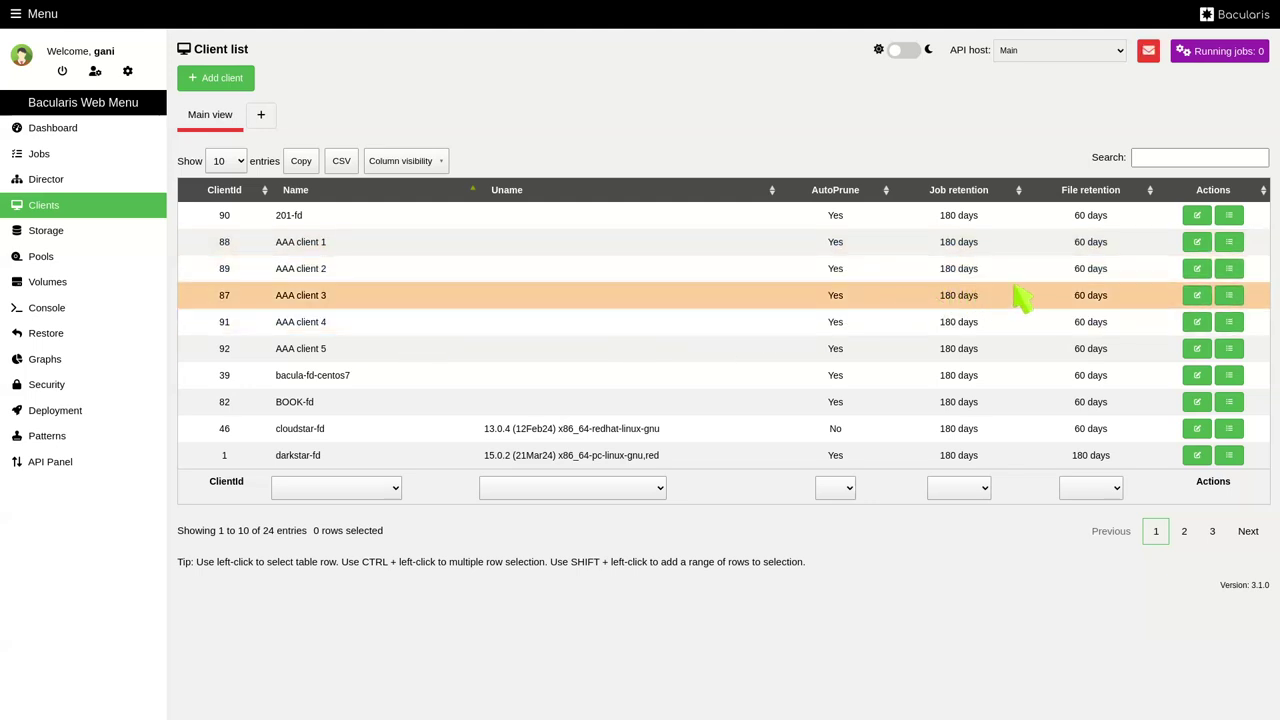
pyautogui.click(1197, 268)
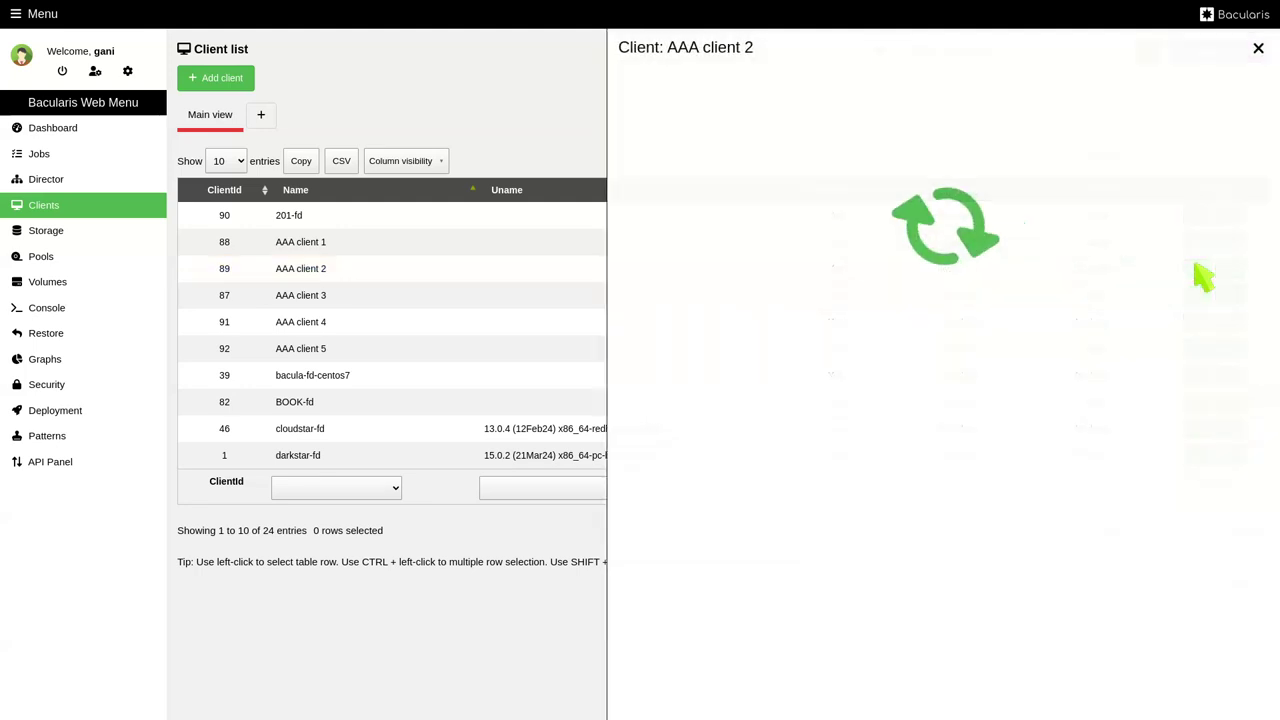
pyautogui.click(1253, 48)
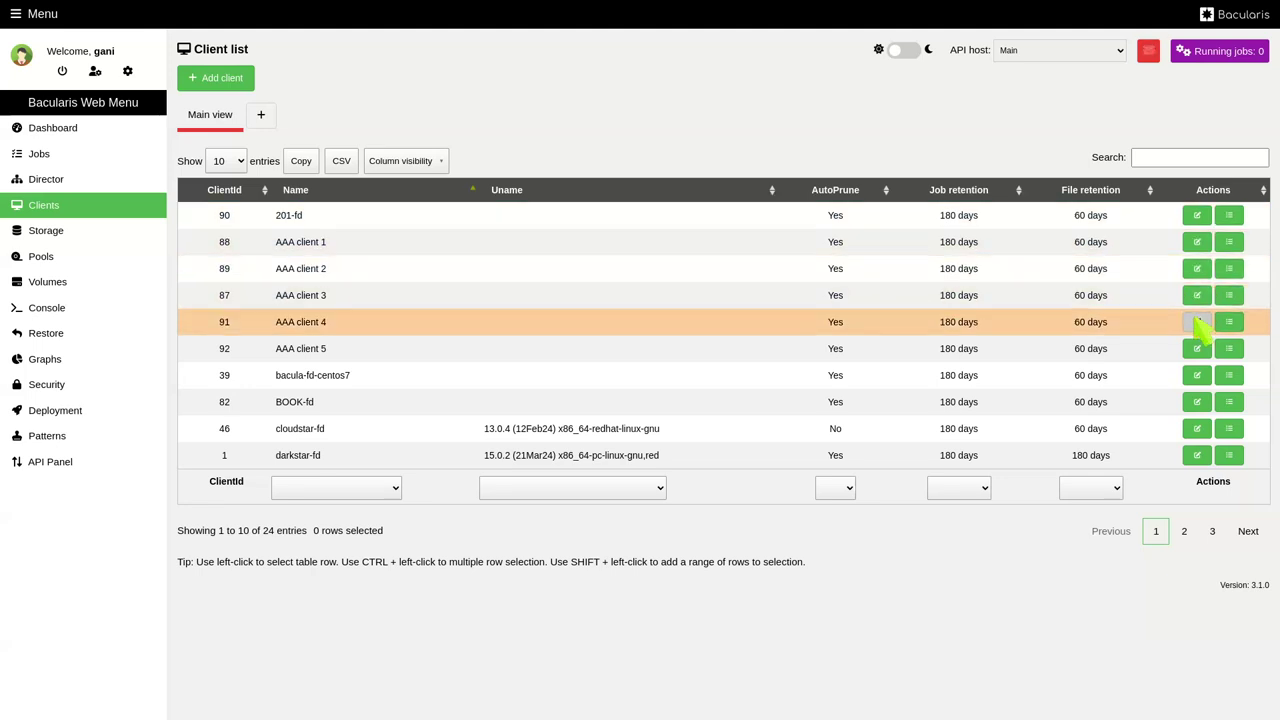
pyautogui.click(1197, 322)
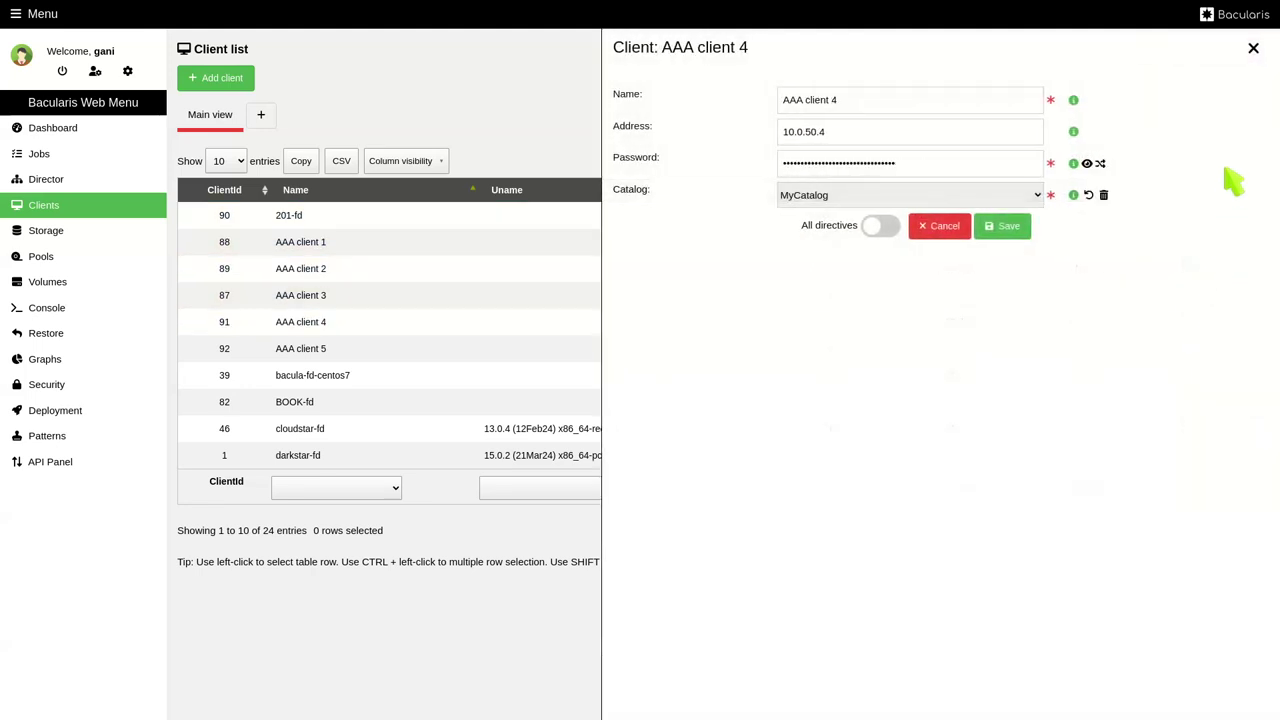
pyautogui.click(1253, 48)
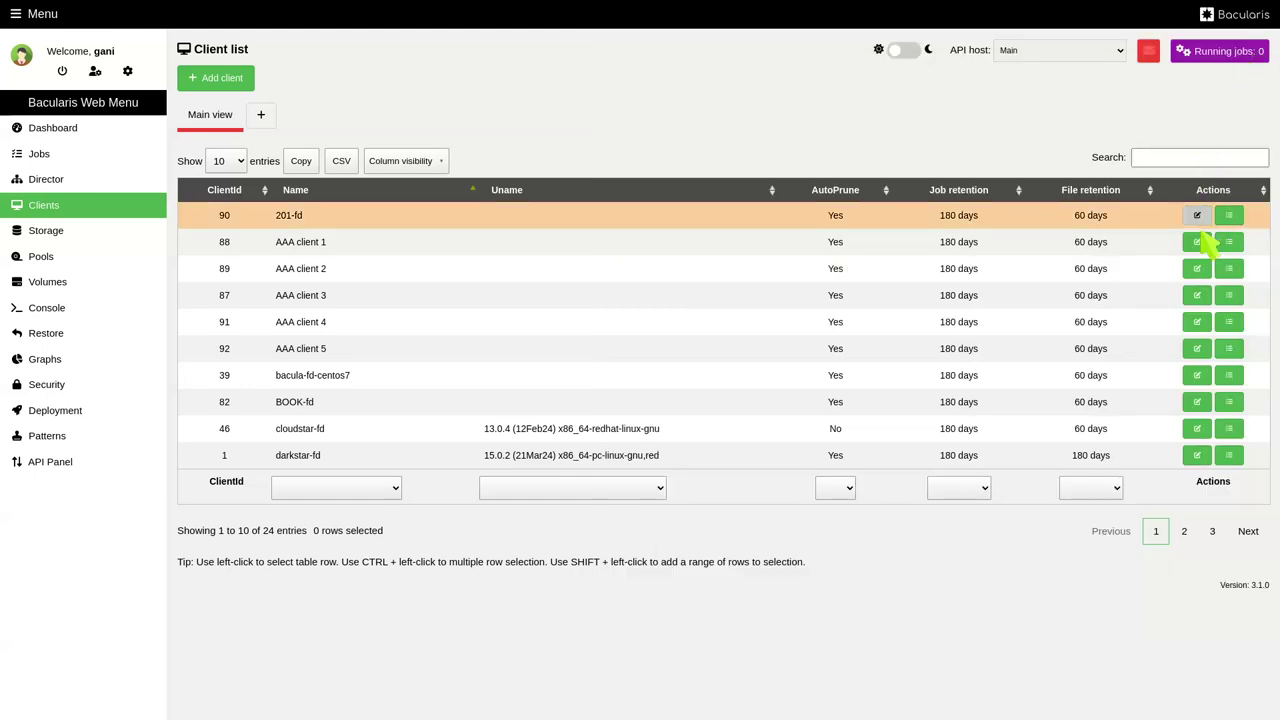
pyautogui.click(1197, 242)
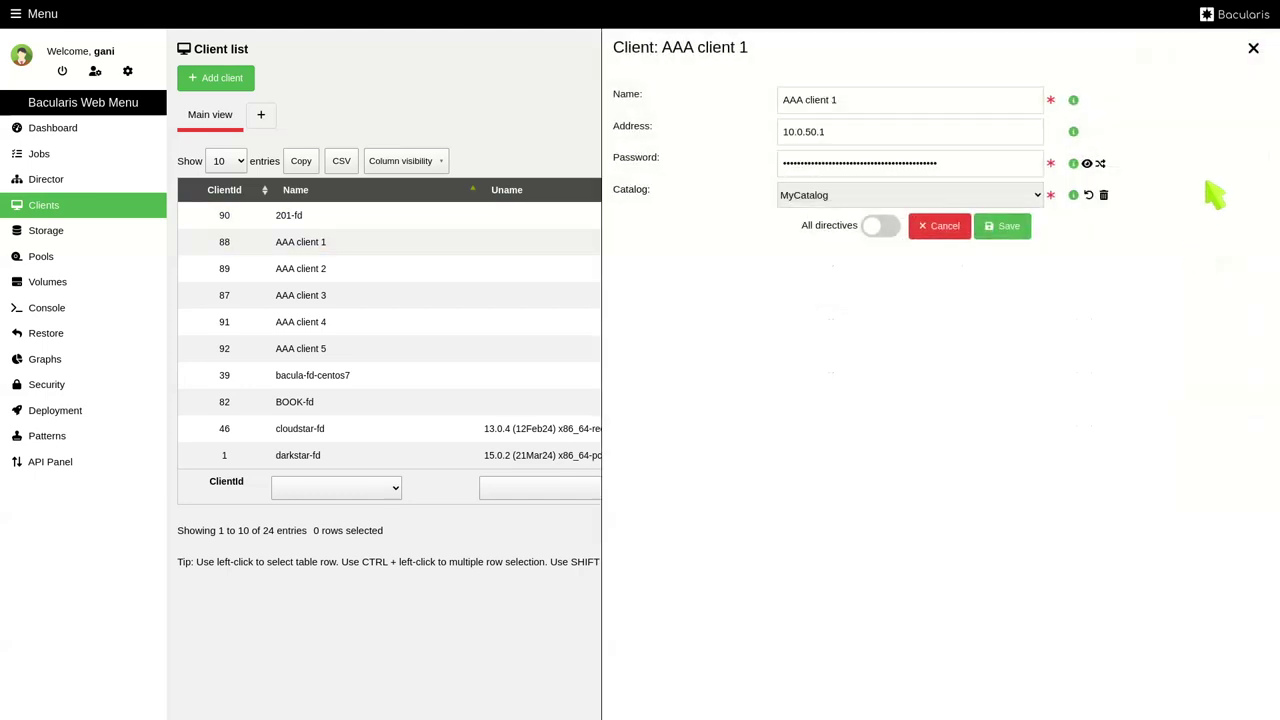
pyautogui.click(1253, 50)
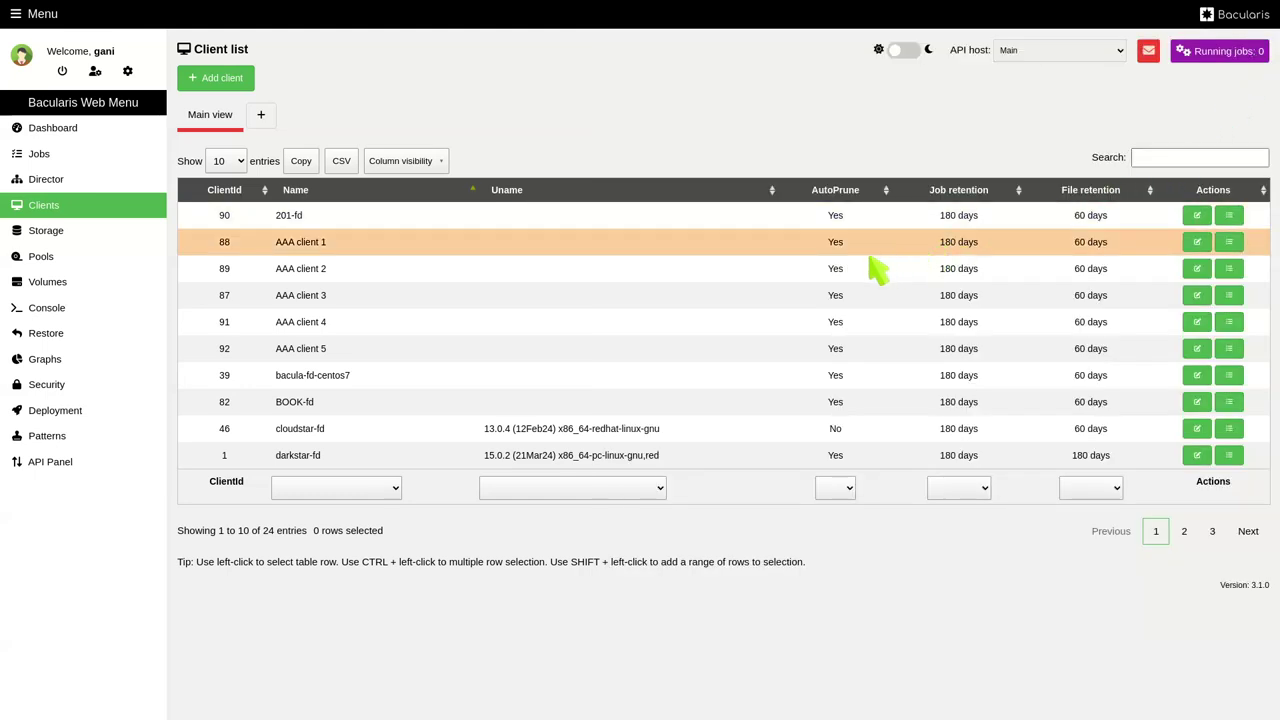
# - Select AAA client 1, AAA client 2, AAA client 4 and AAA client 5, and simulate bulk applying the Disable AutoPrune config to them
pyautogui.click(409, 244)
pyautogui.keyDown('ctrl'); pyautogui.click(396, 270); pyautogui.keyUp('ctrl')
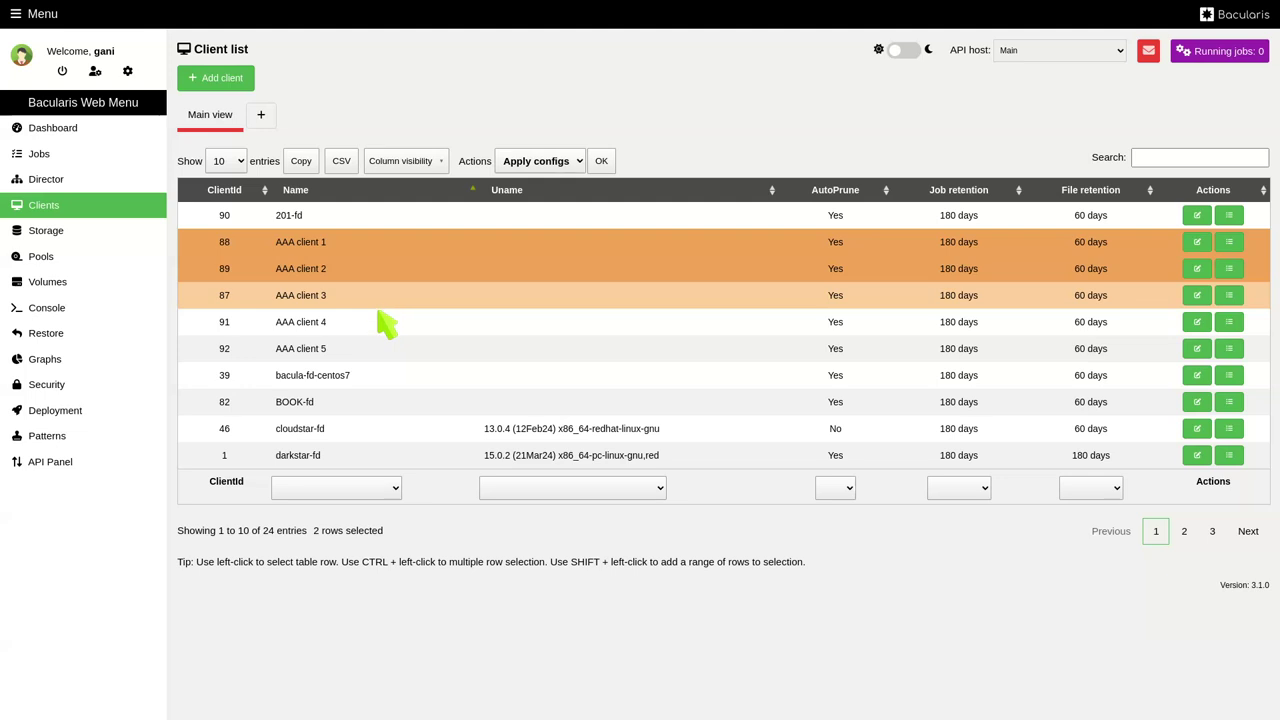
pyautogui.keyDown('ctrl'); pyautogui.click(378, 321); pyautogui.keyUp('ctrl')
pyautogui.keyDown('ctrl'); pyautogui.click(372, 352); pyautogui.keyUp('ctrl')
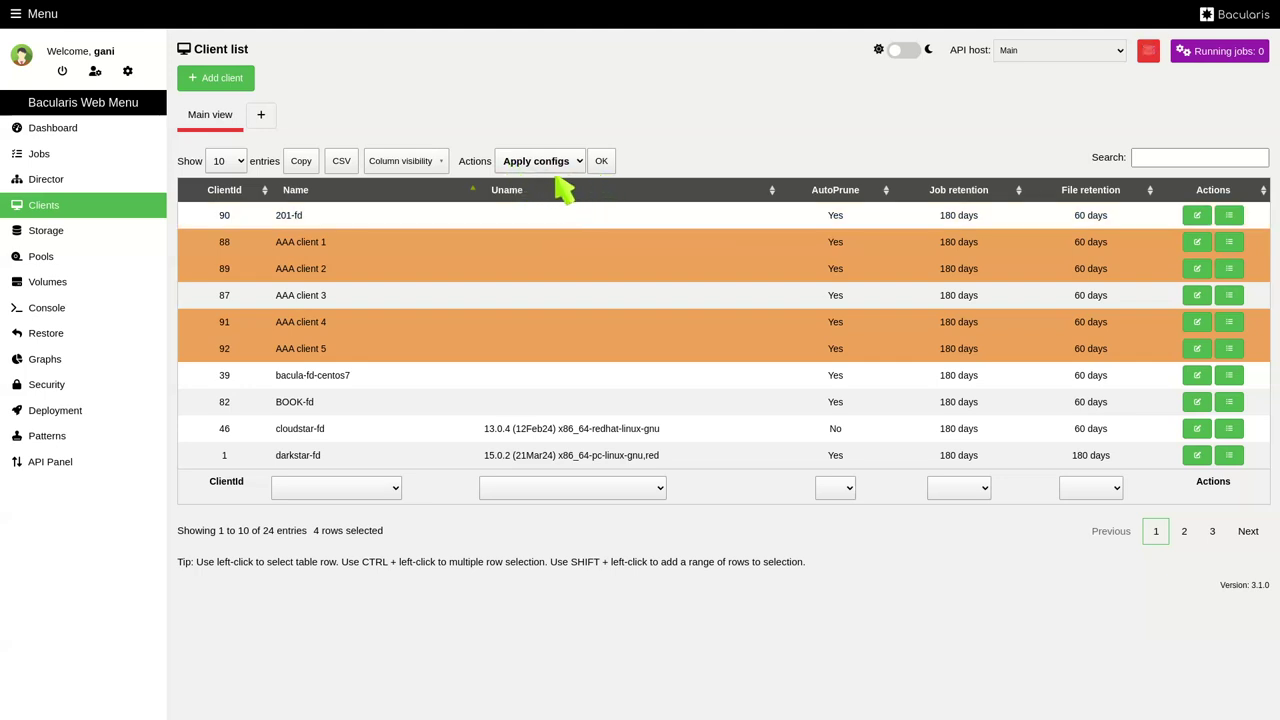
pyautogui.click(602, 162)
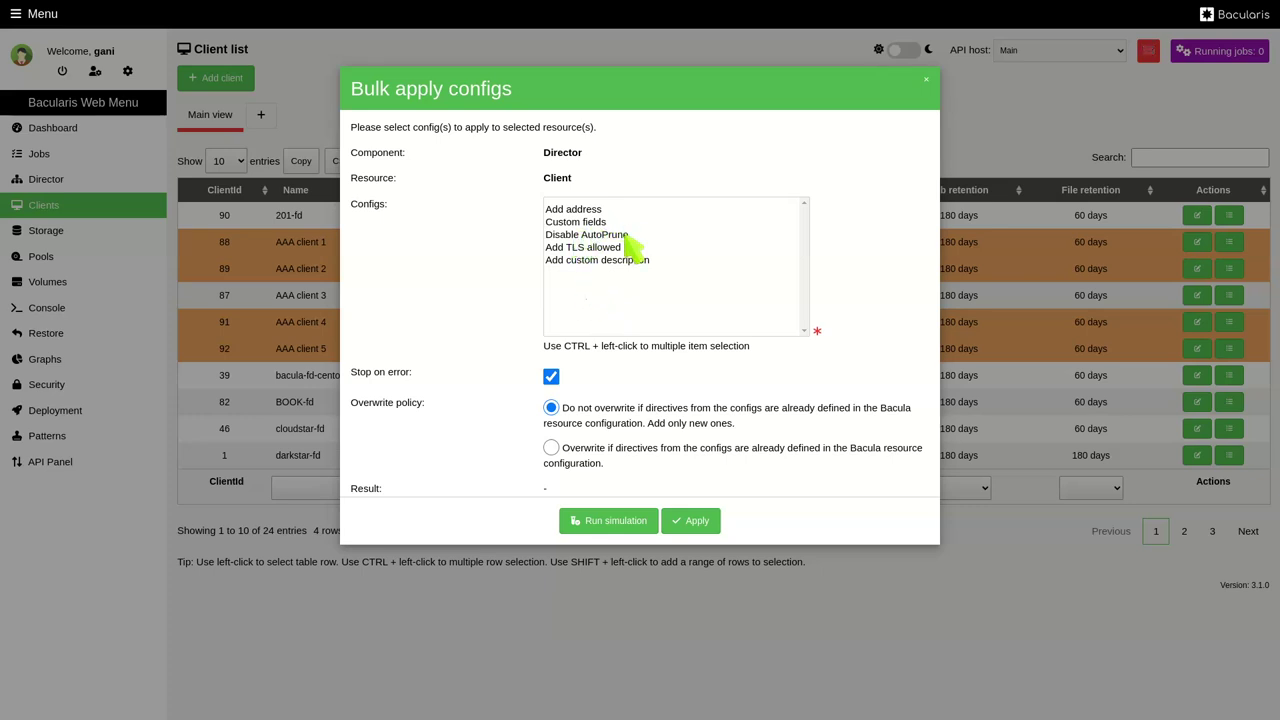
pyautogui.click(629, 238)
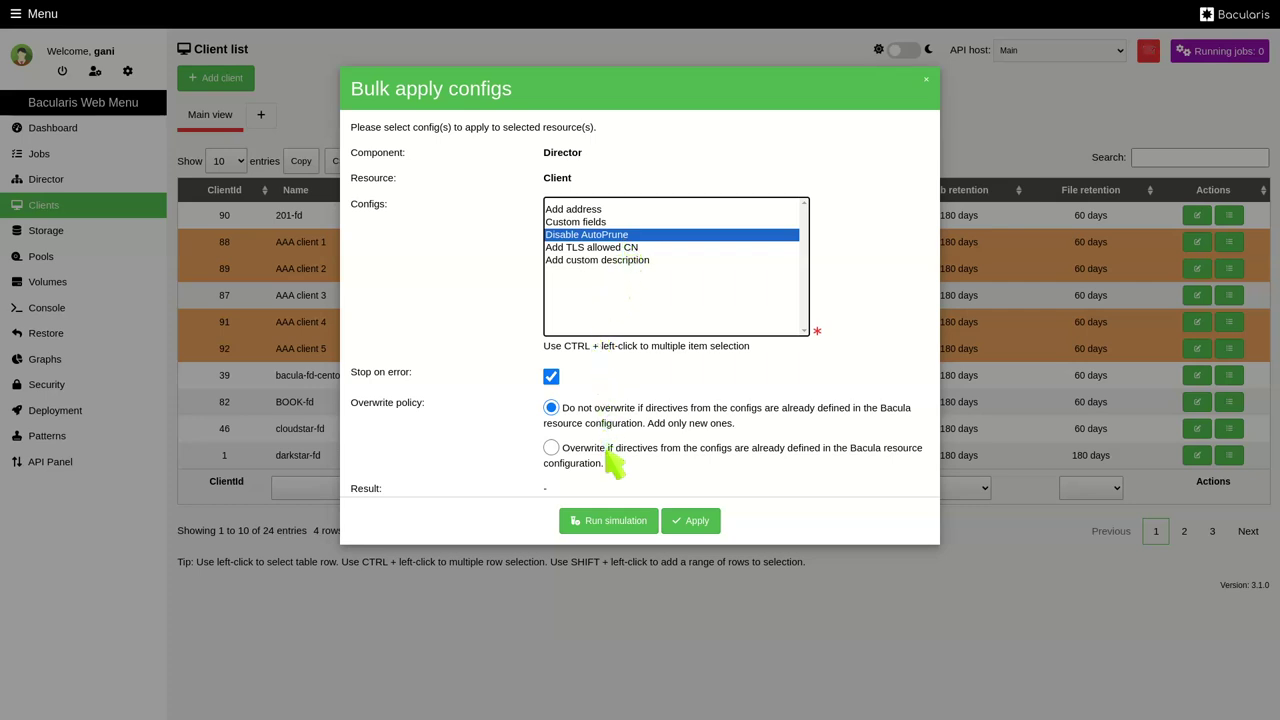
pyautogui.click(613, 530)
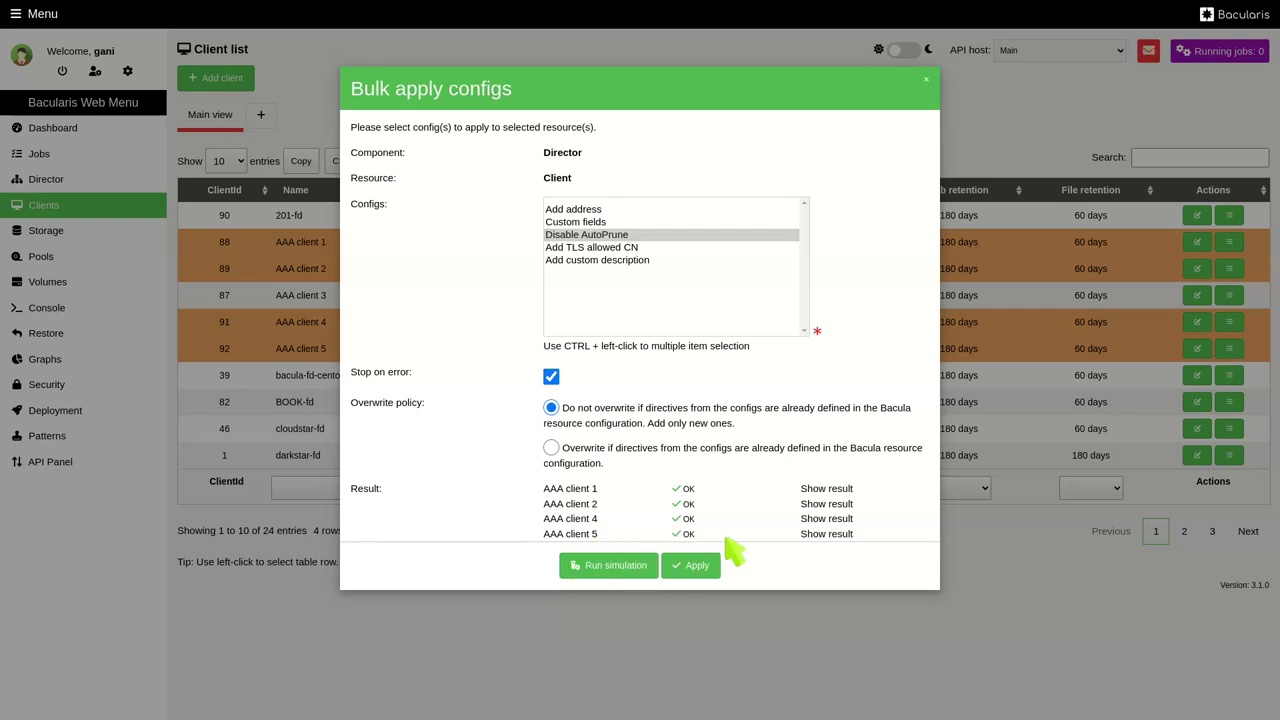
# - Review the simulated Disable AutoPrune result for each of the four selected clients
pyautogui.click(832, 488)
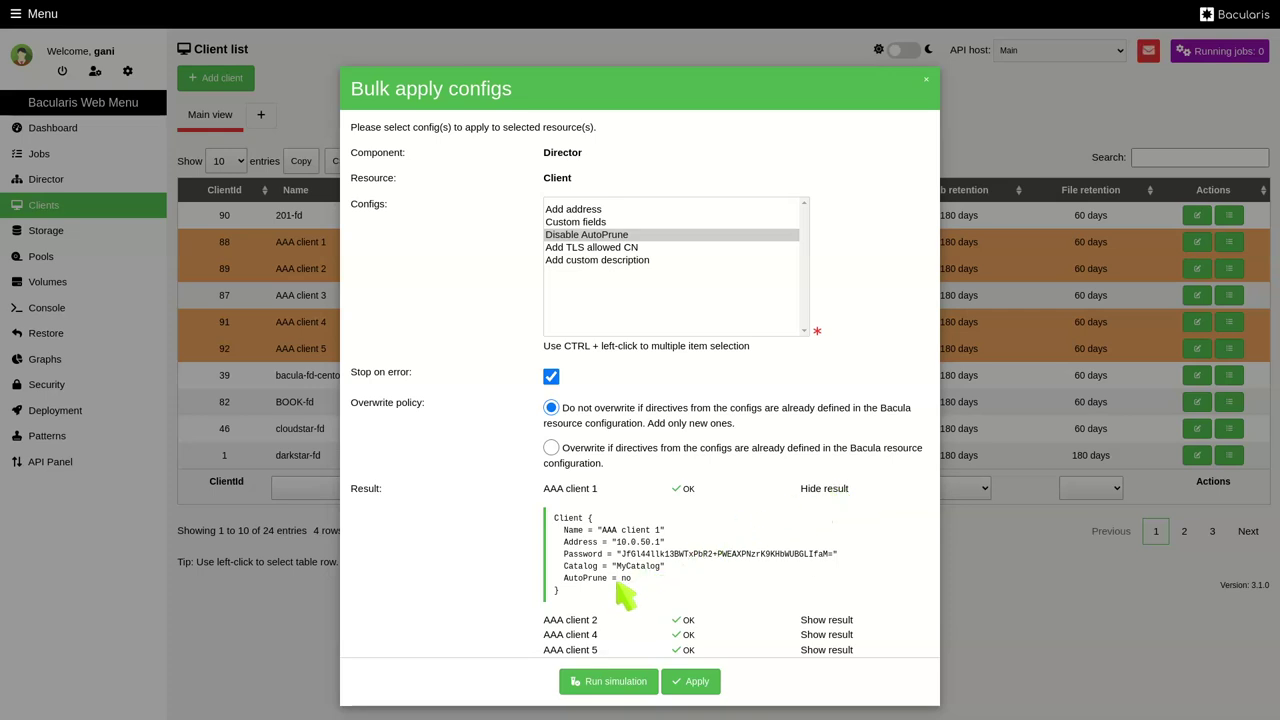
pyautogui.click(826, 620)
pyautogui.scroll(-2, 824, 628)
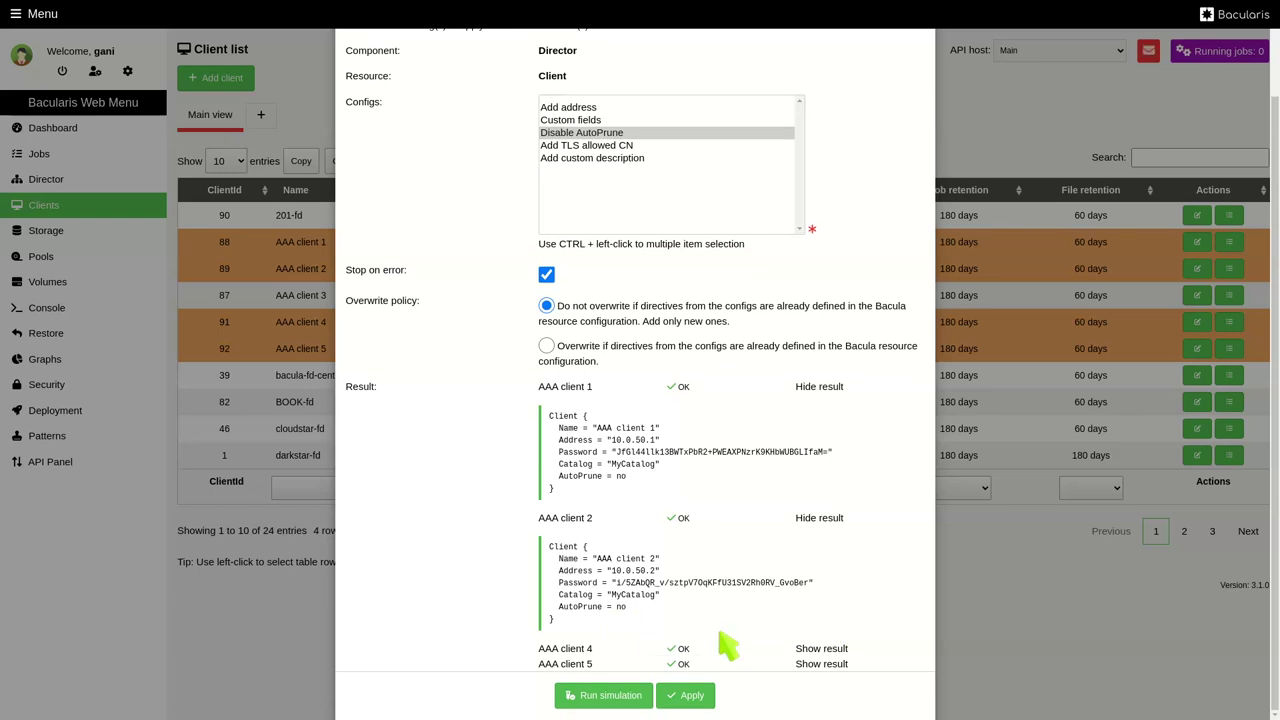
pyautogui.click(822, 650)
pyautogui.scroll(-2, 826, 660)
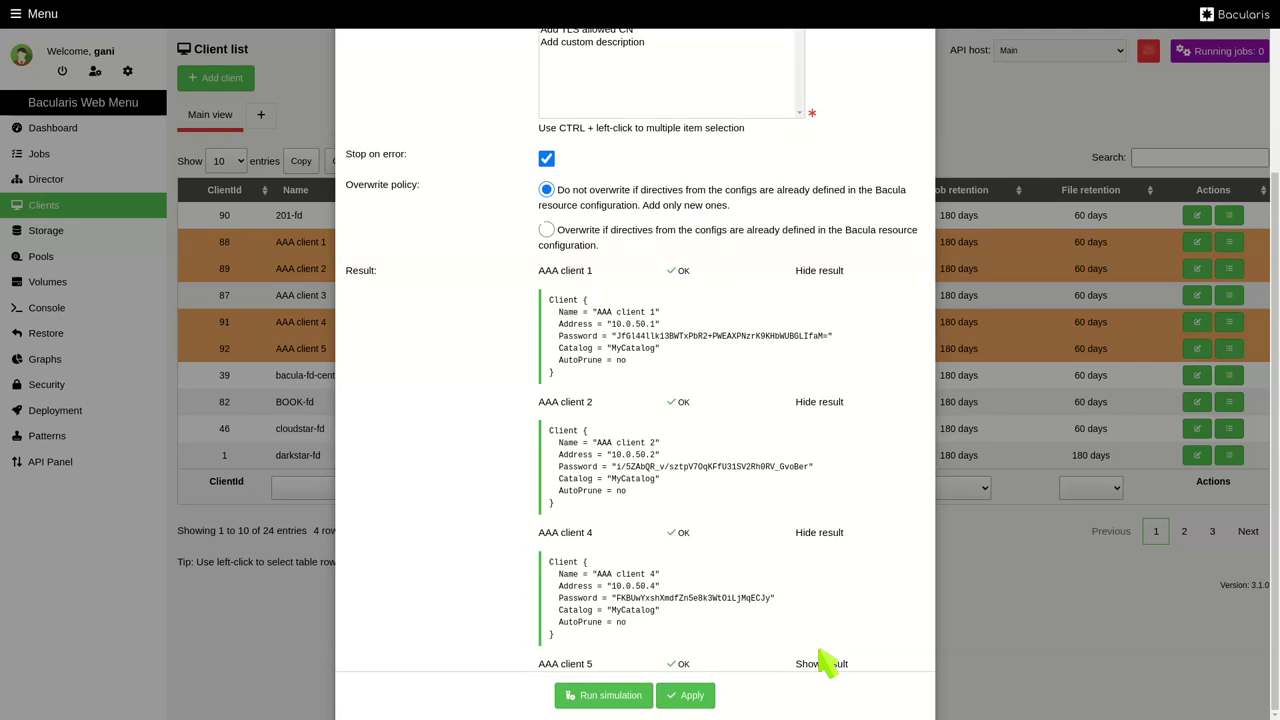
pyautogui.click(820, 665)
pyautogui.scroll(-2, 820, 665)
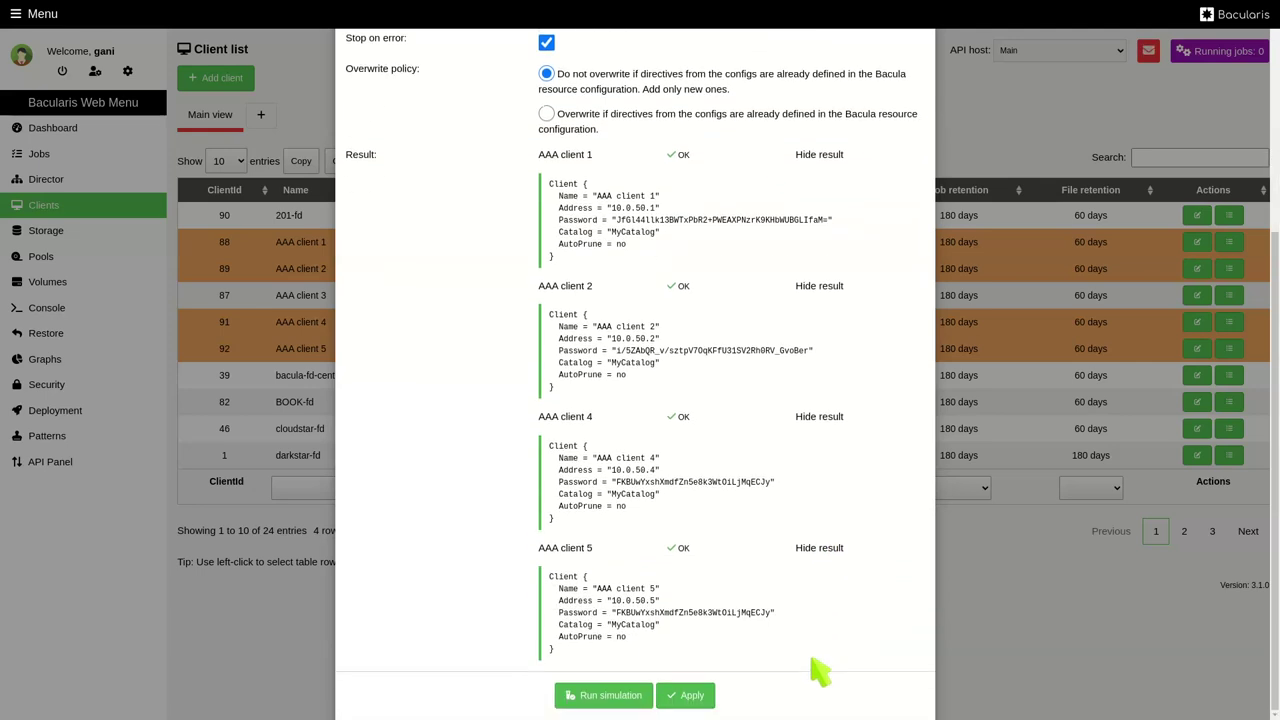
# - Include the Add TLS allowed CN config alongside Disable AutoPrune and rerun the simulation
pyautogui.scroll(6, 755, 620)
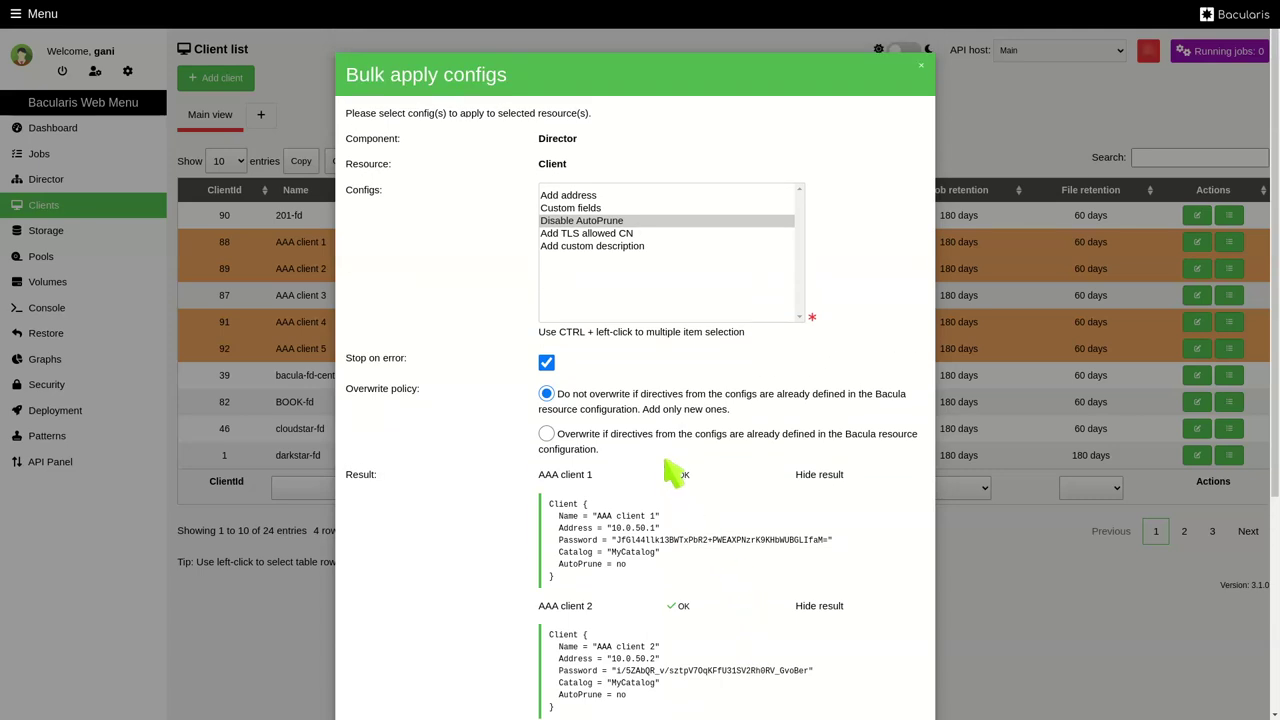
pyautogui.keyDown('ctrl'); pyautogui.click(601, 236); pyautogui.keyUp('ctrl')
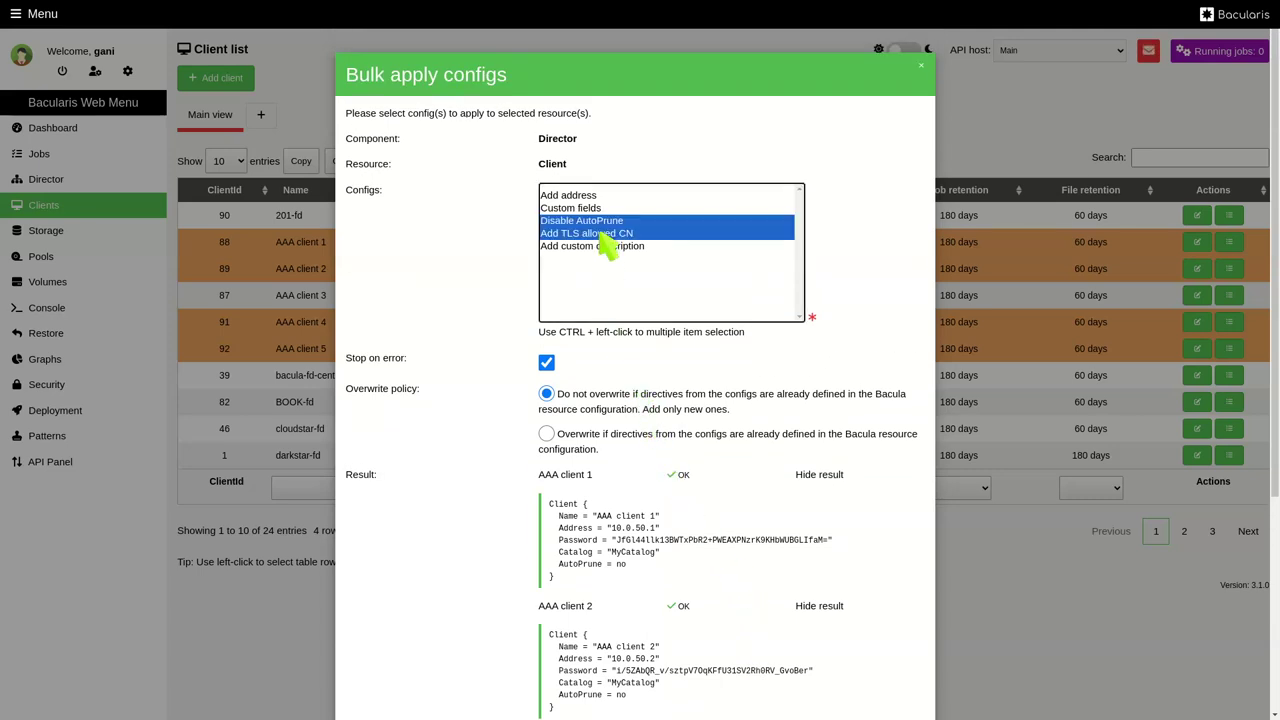
pyautogui.scroll(-5, 449, 251)
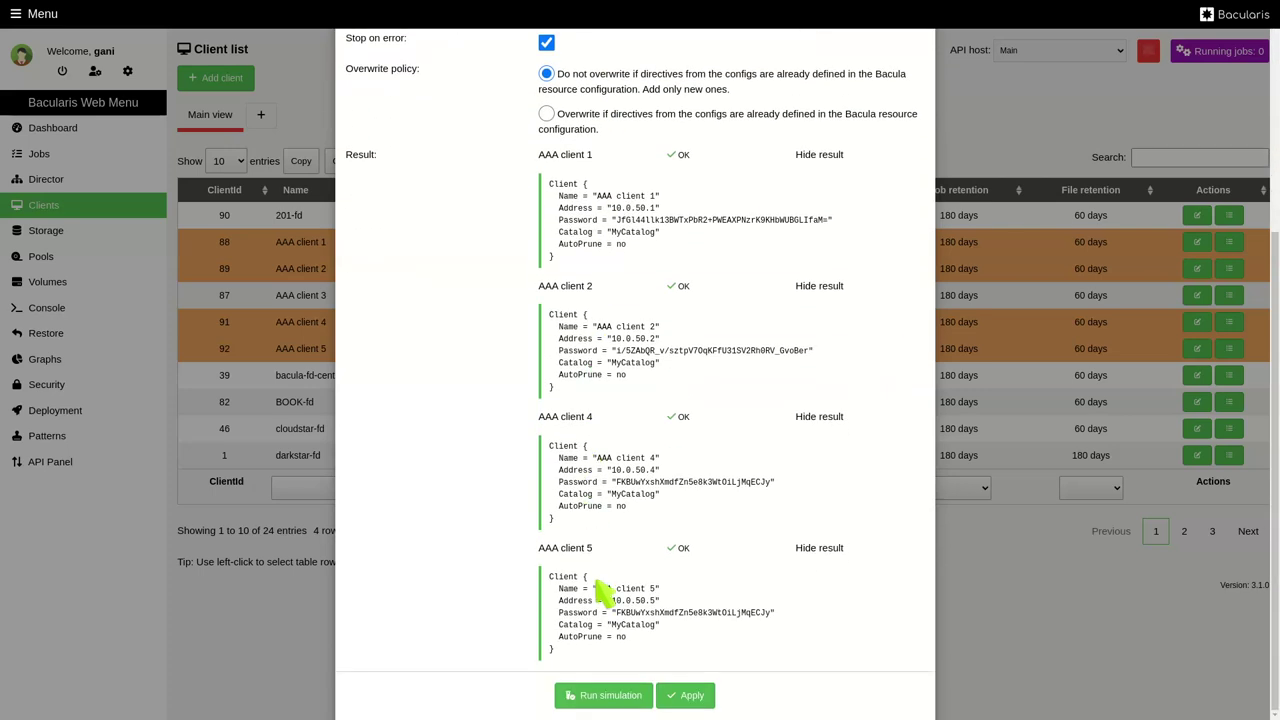
pyautogui.click(609, 695)
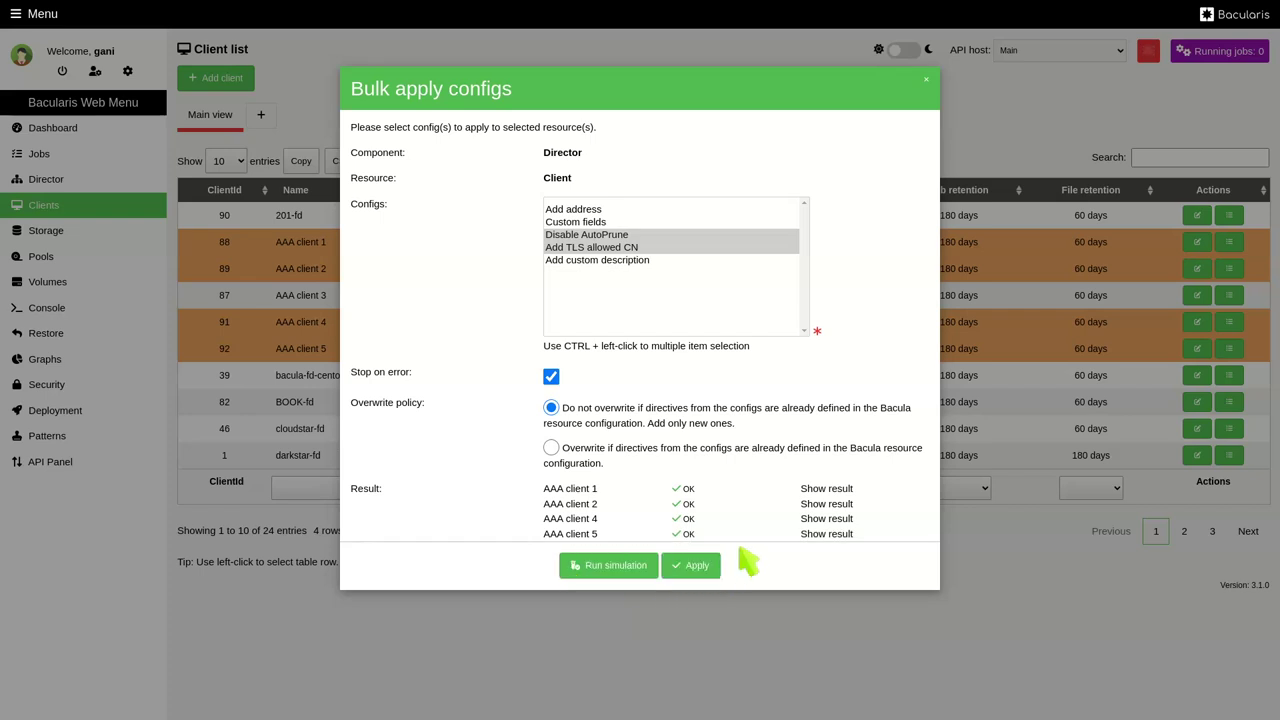
# - Examine the AutoPrune and TlsAllowedCn directives in the simulated results of AAA client 1, 2, 4 and 5
pyautogui.click(826, 489)
pyautogui.scroll(-1, 837, 505)
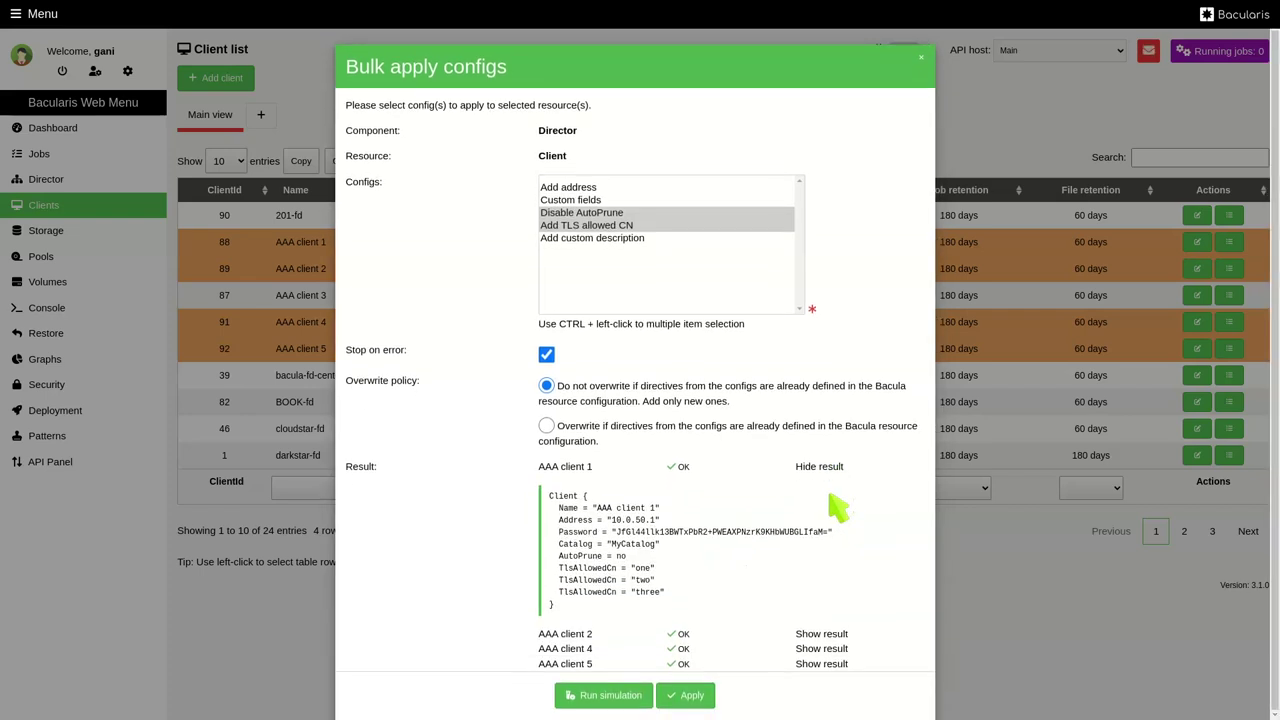
pyautogui.click(826, 636)
pyautogui.scroll(-3, 835, 645)
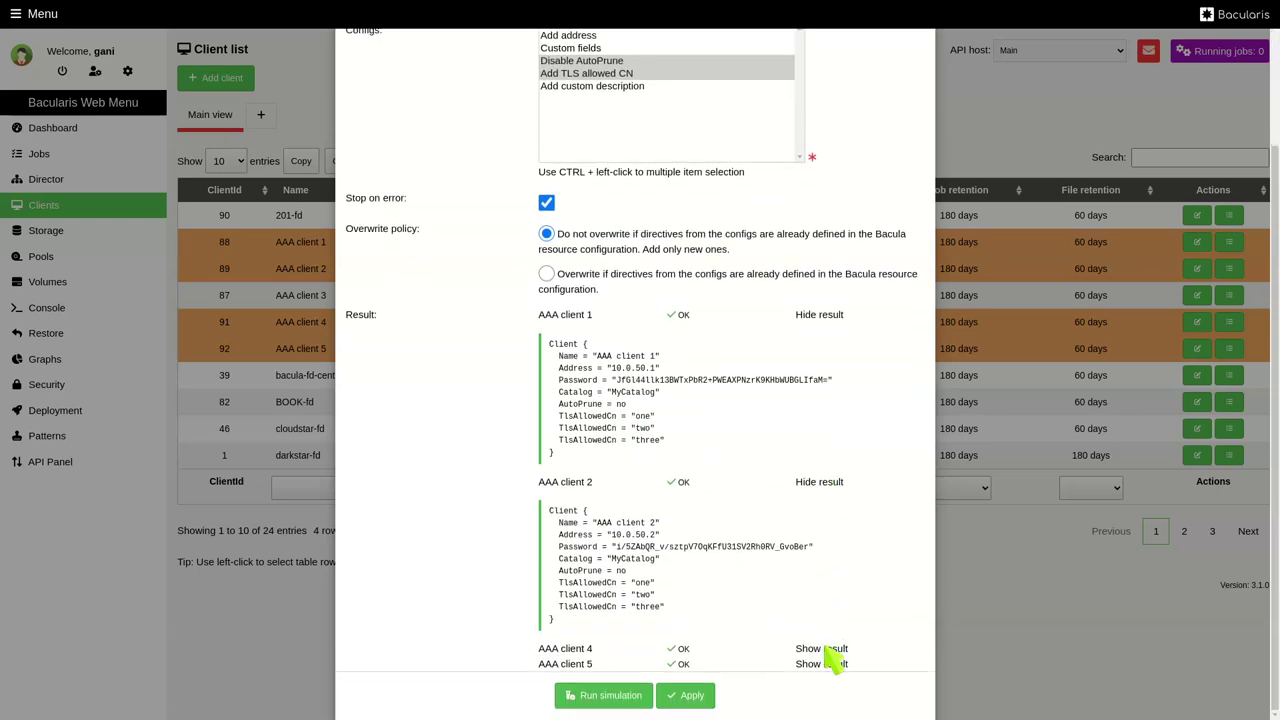
pyautogui.click(826, 648)
pyautogui.scroll(-3, 826, 650)
pyautogui.click(830, 664)
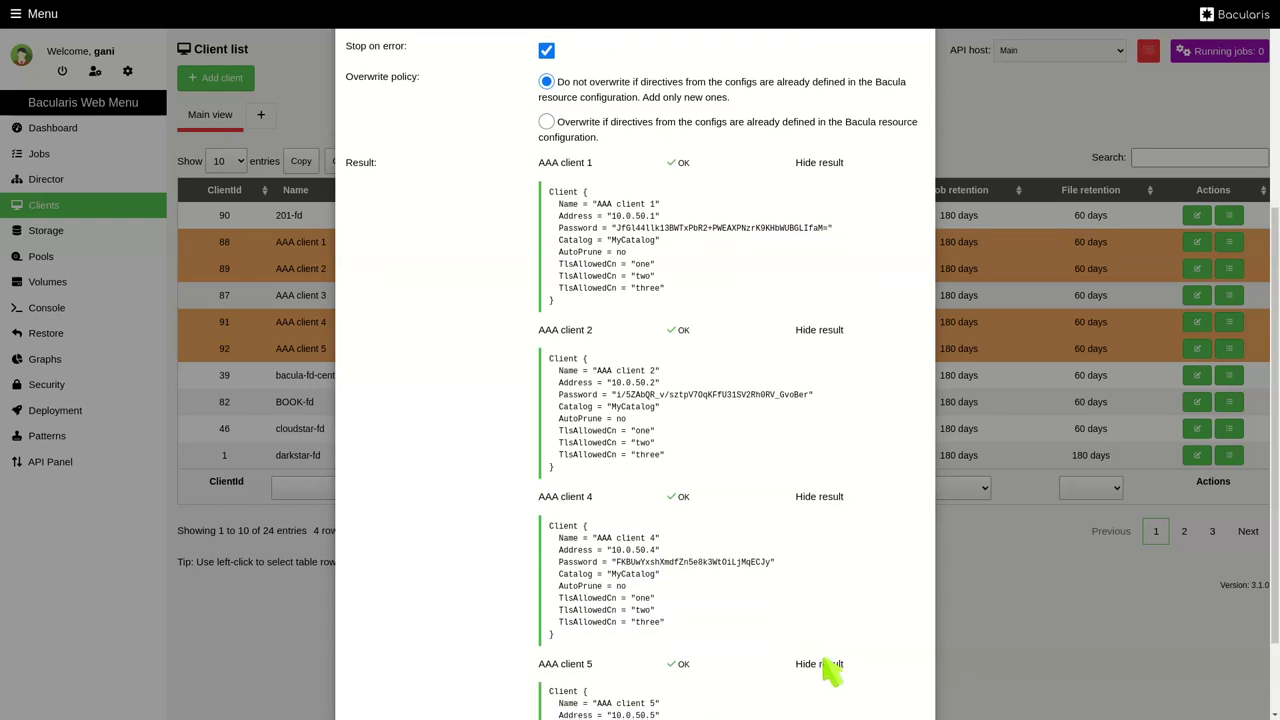
pyautogui.scroll(-3, 828, 666)
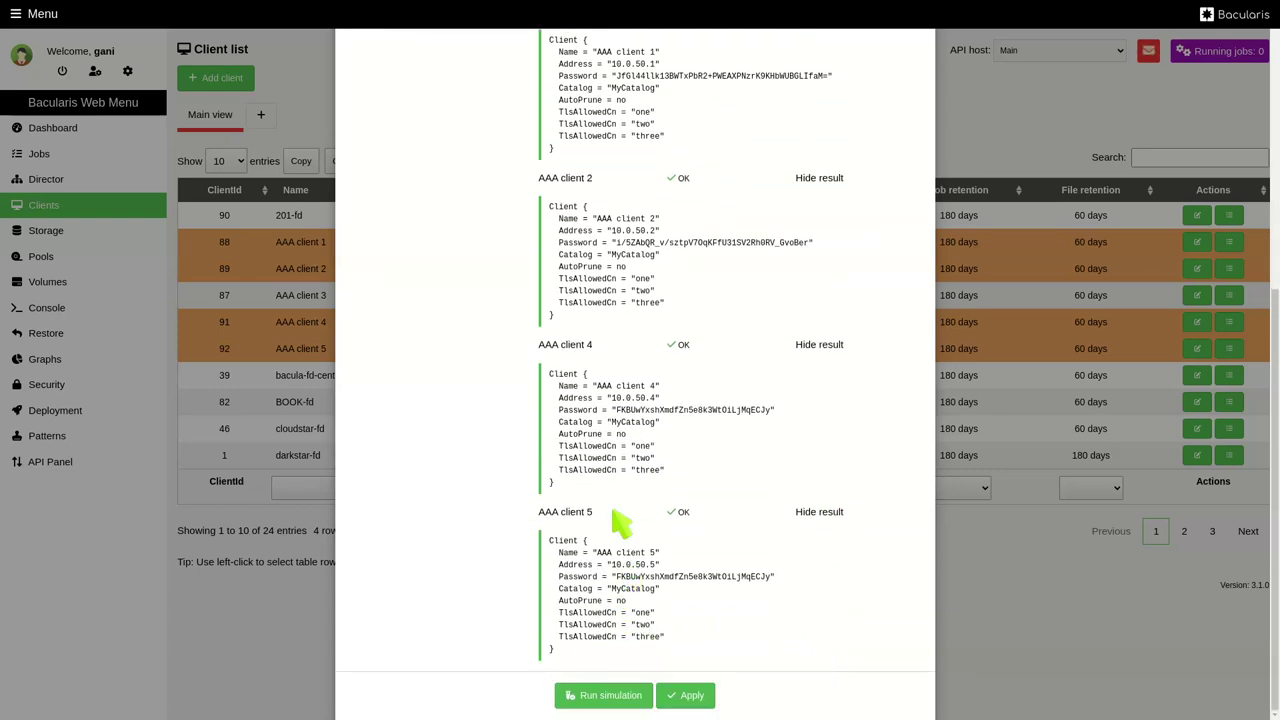
# - Include the Add custom description config as a third selected config and rerun the simulation
pyautogui.scroll(5, 610, 490)
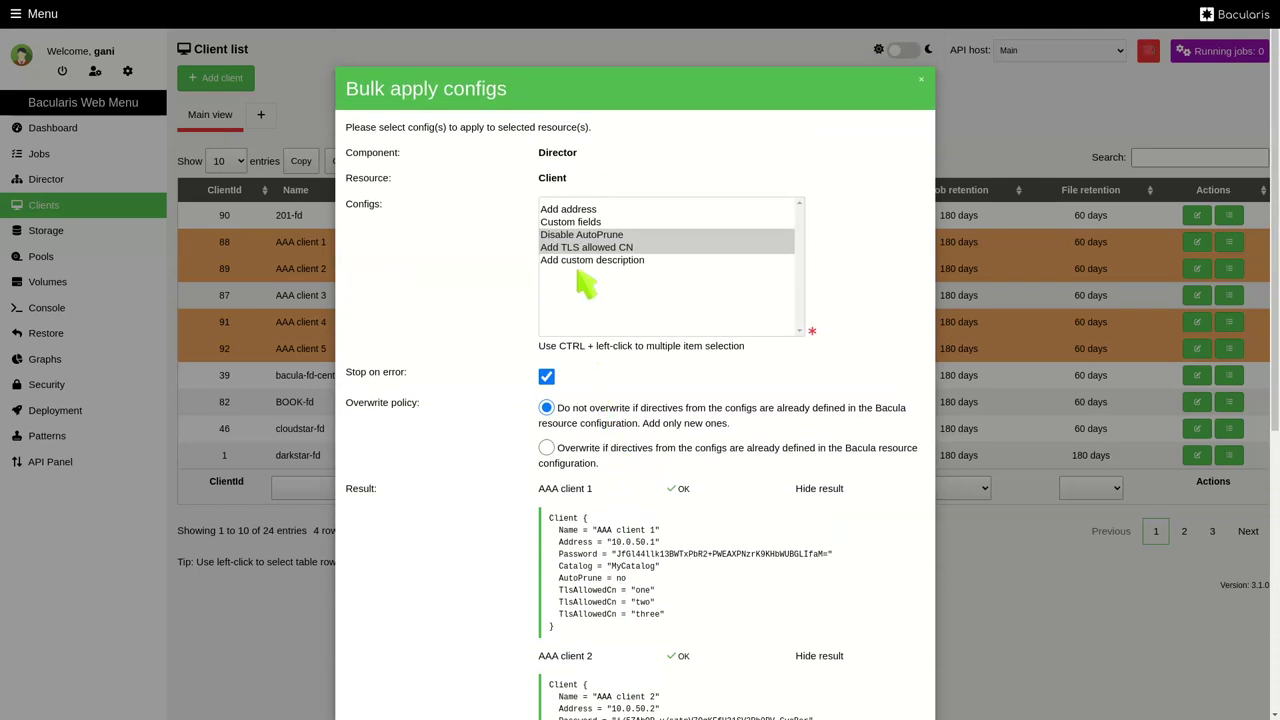
pyautogui.keyDown('ctrl'); pyautogui.click(589, 262); pyautogui.keyUp('ctrl')
pyautogui.scroll(-5, 595, 380)
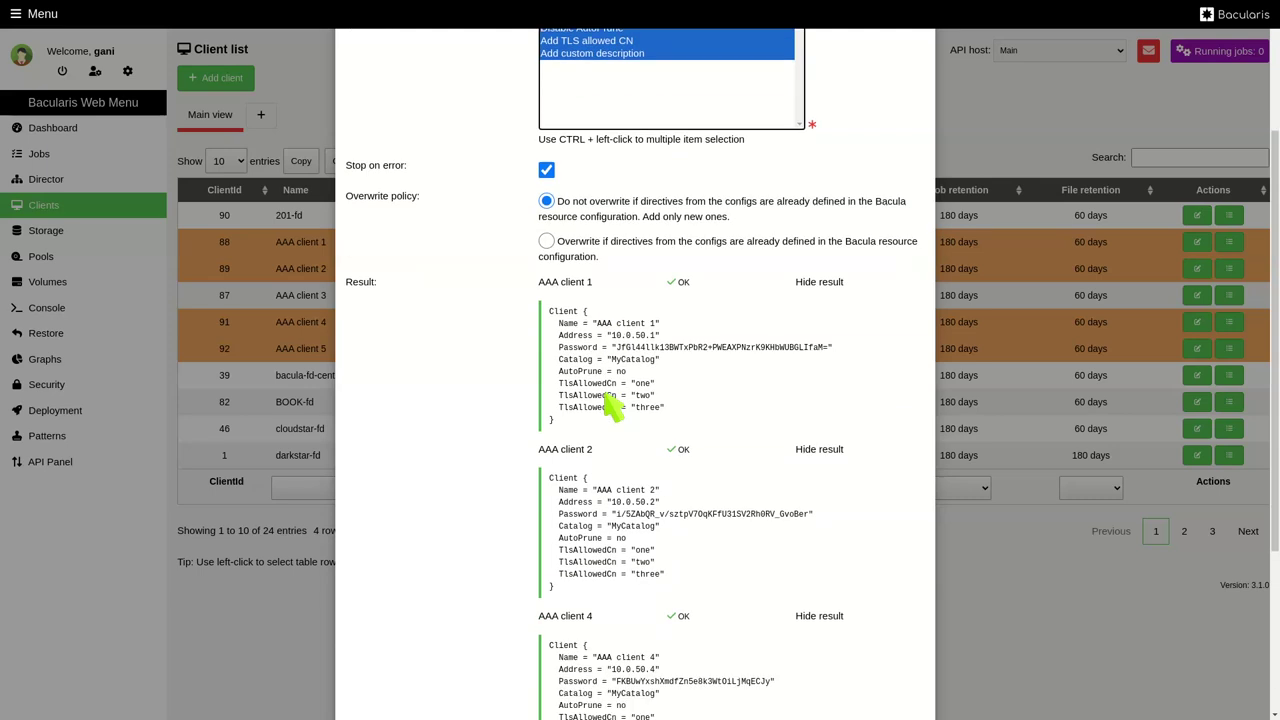
pyautogui.click(590, 695)
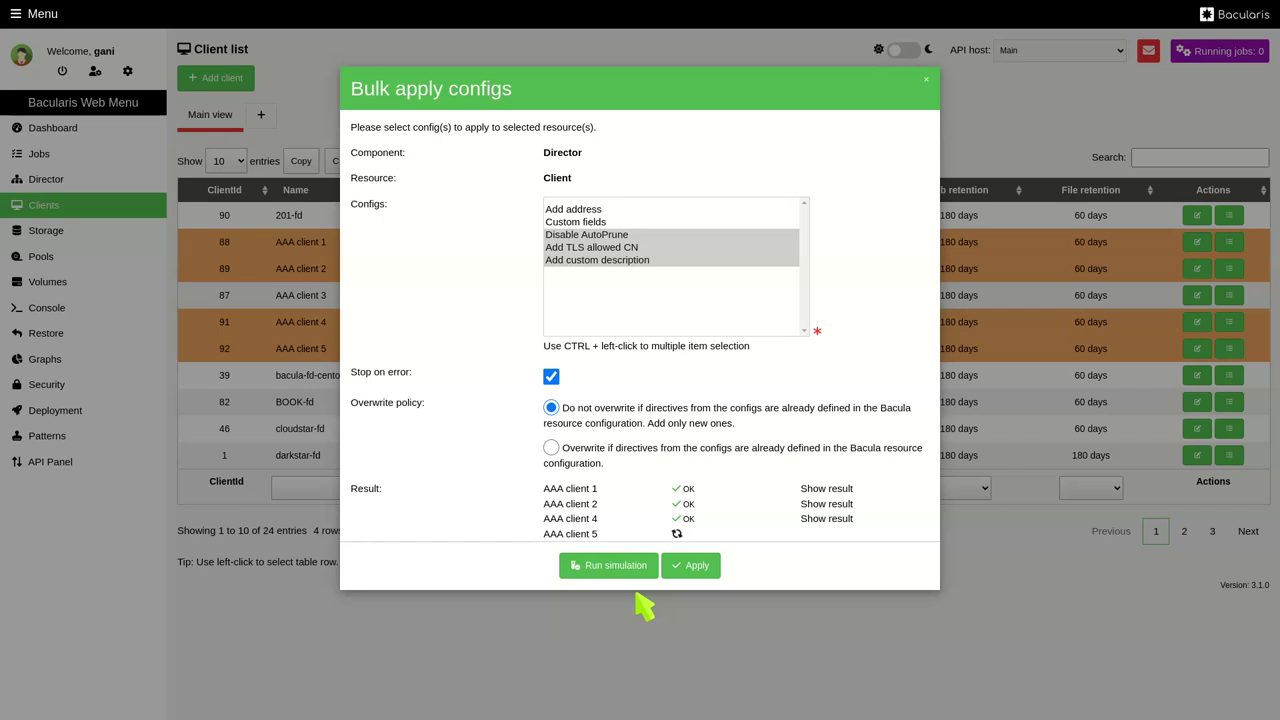
# - Examine the simulated results of AAA client 2 and AAA client 4 for the combined directives of all three configs
pyautogui.click(825, 504)
pyautogui.scroll(-1, 835, 515)
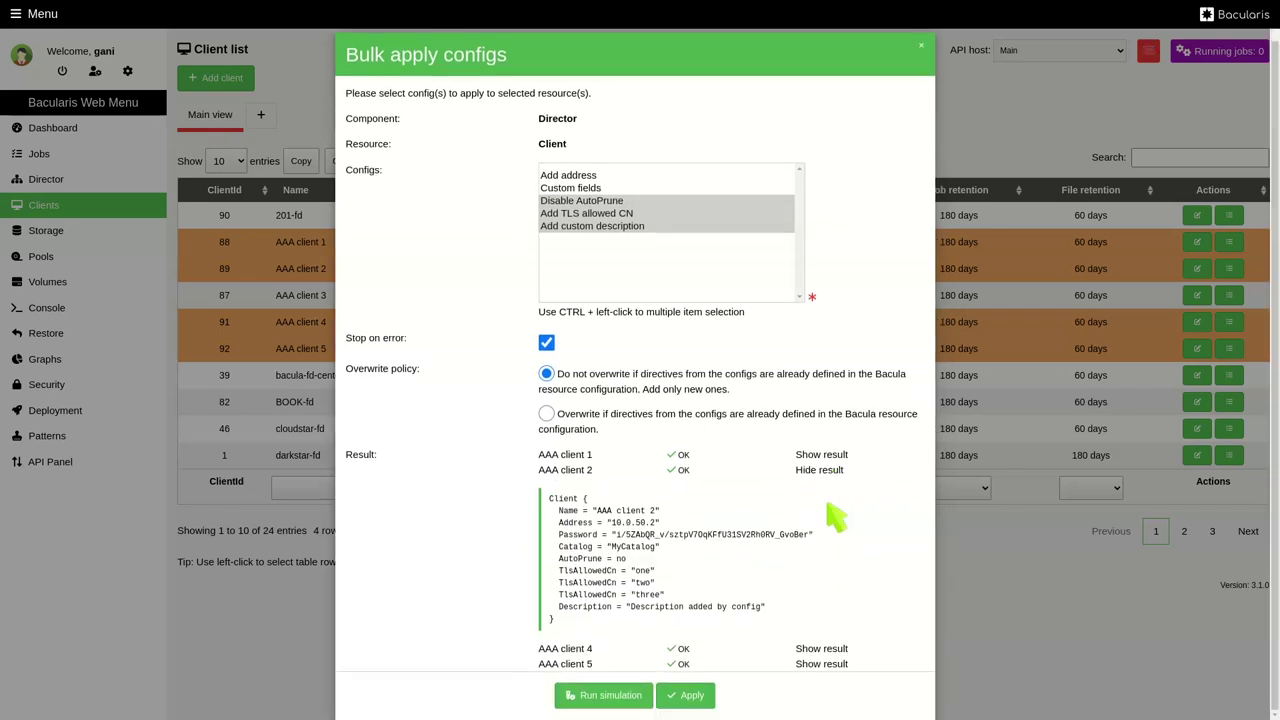
pyautogui.click(845, 650)
pyautogui.scroll(-3, 840, 658)
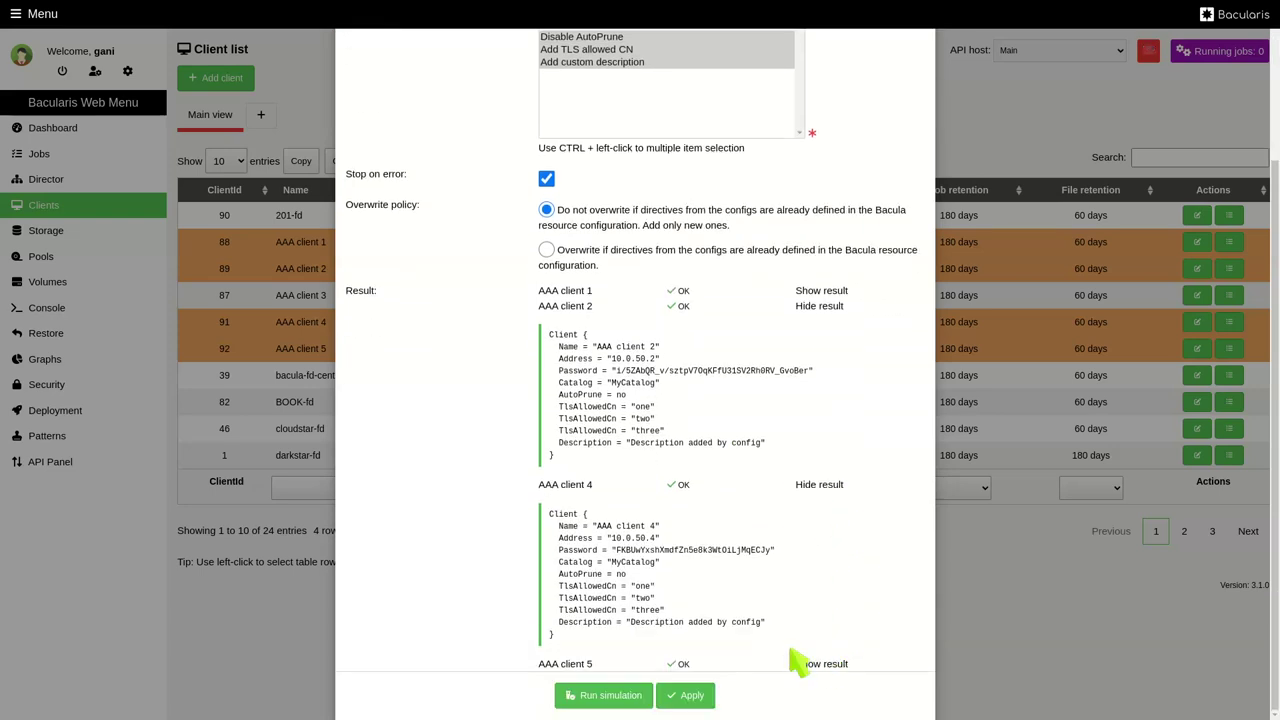
pyautogui.scroll(3, 786, 651)
pyautogui.scroll(-3, 794, 640)
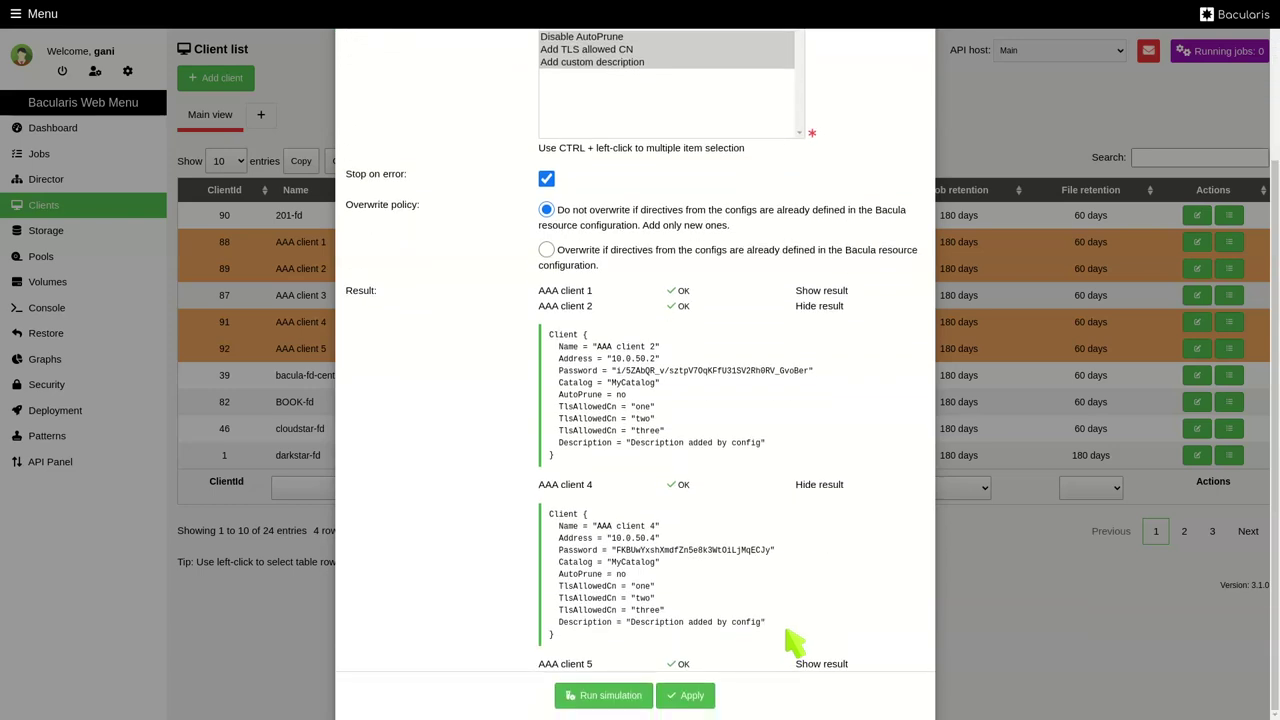
# - Collapse the simulation results, apply the three selected configs to the four clients and close the bulk apply dialog
pyautogui.click(820, 486)
pyautogui.click(824, 476)
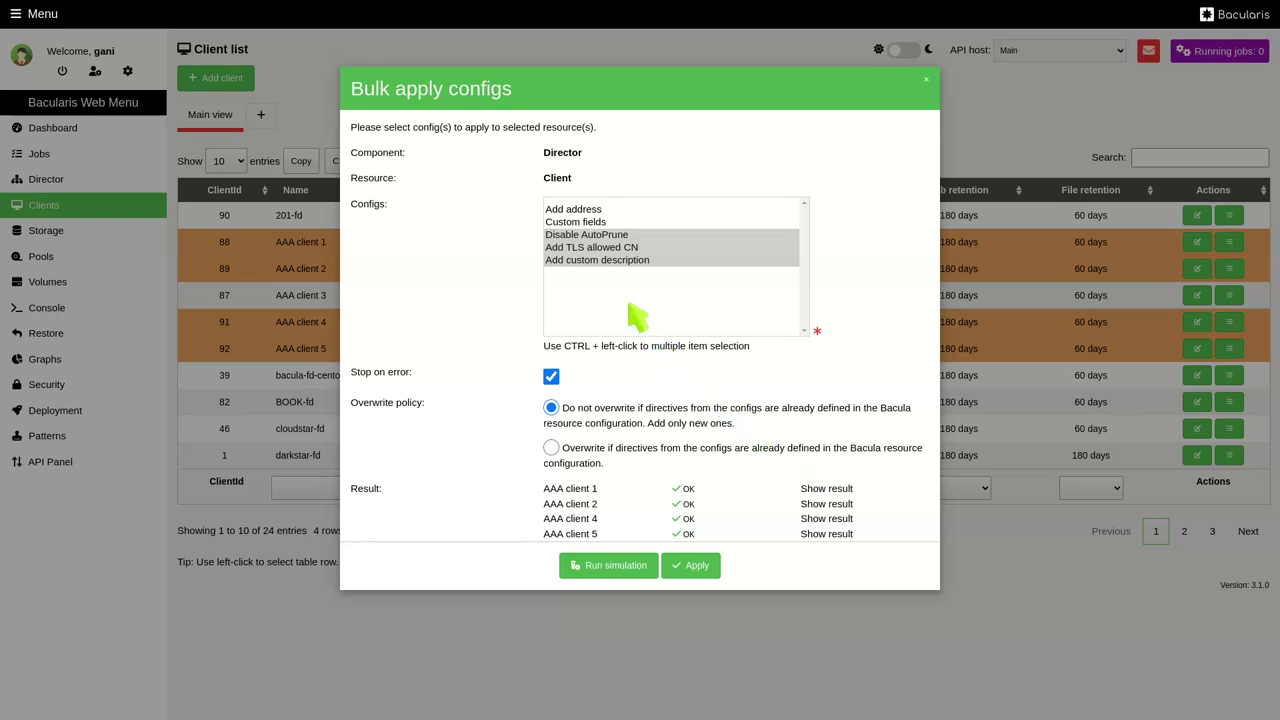
pyautogui.click(697, 567)
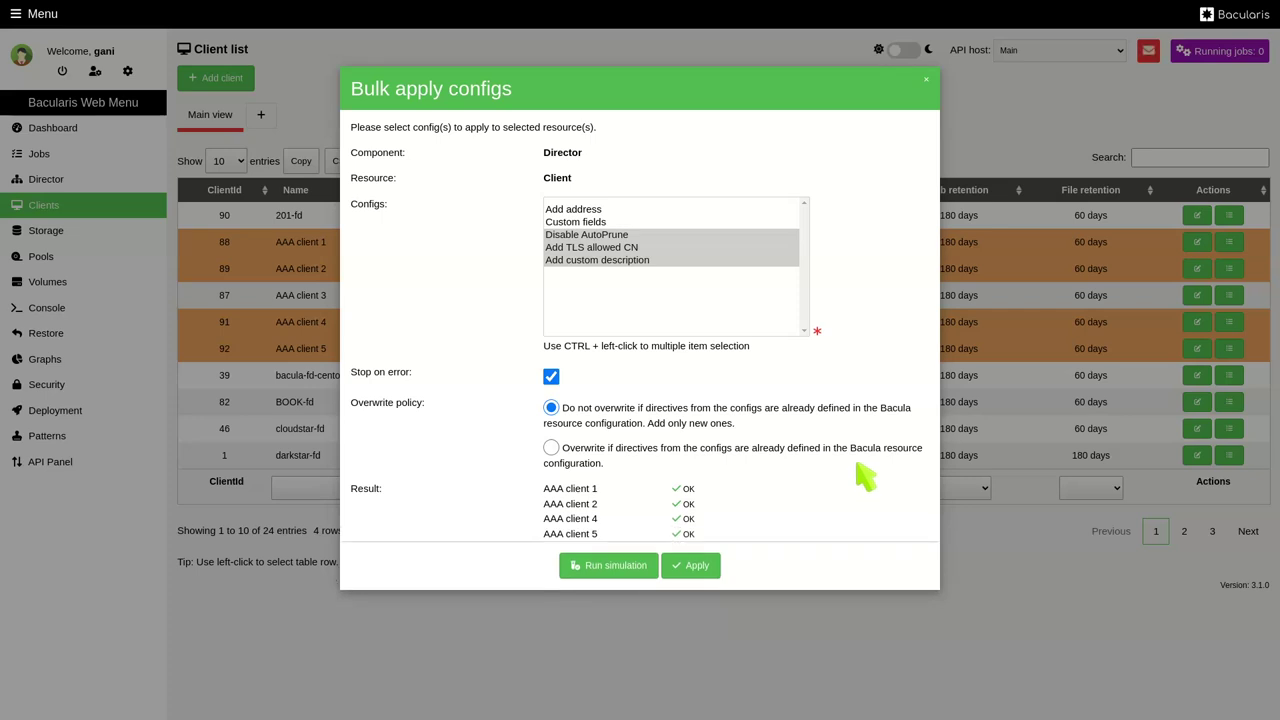
pyautogui.click(926, 80)
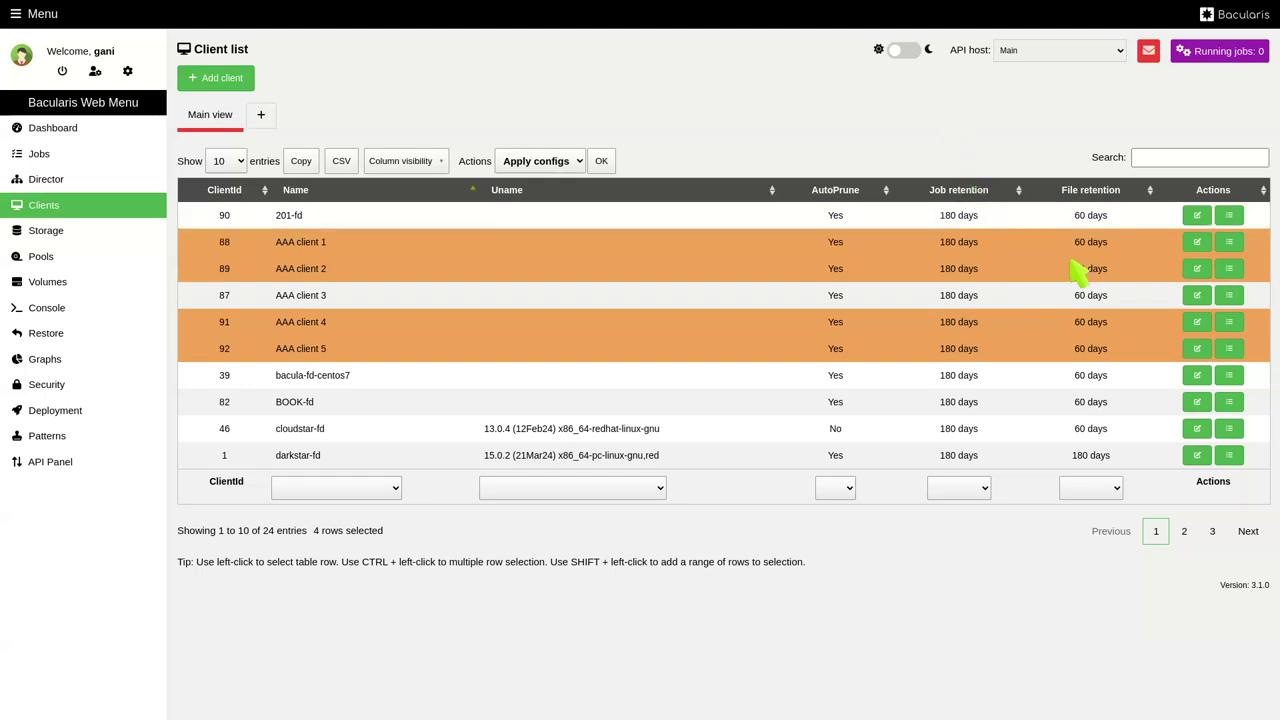
# - Check the applied Description, AutoPrune and TlsAllowedCn directives in the configurations of AAA client 1 and AAA client 2
pyautogui.click(1197, 243)
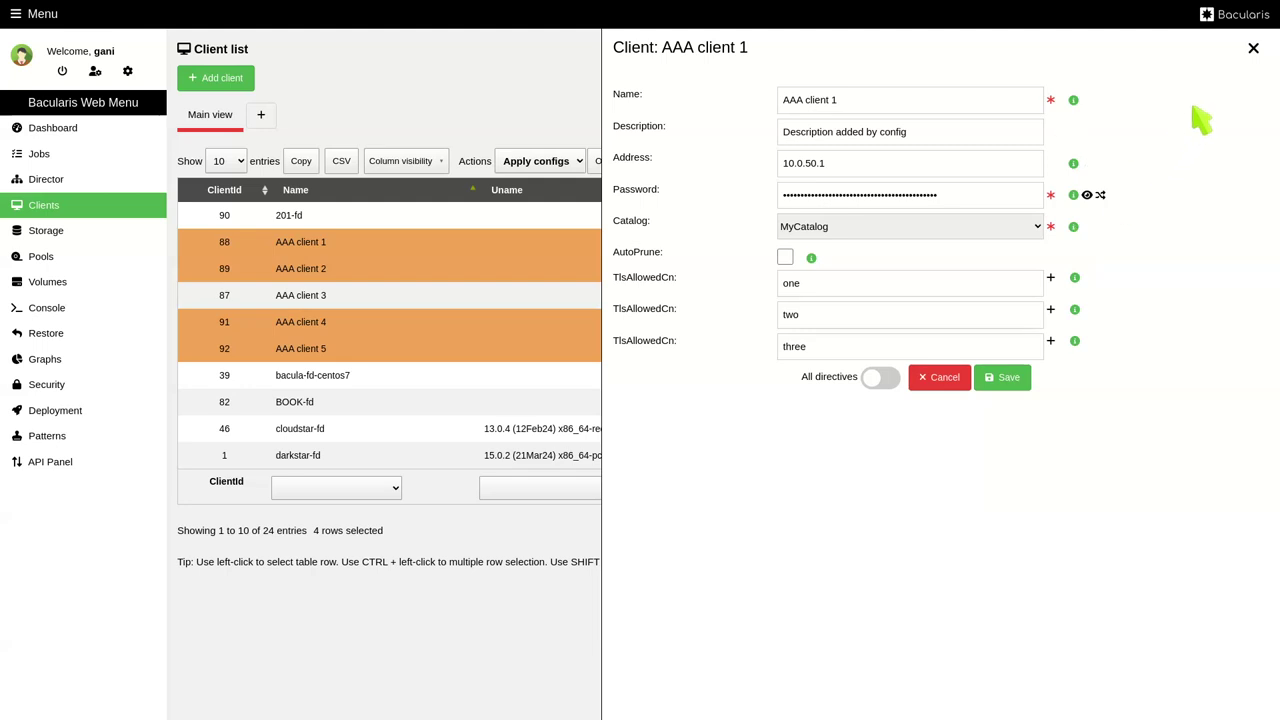
pyautogui.click(1253, 49)
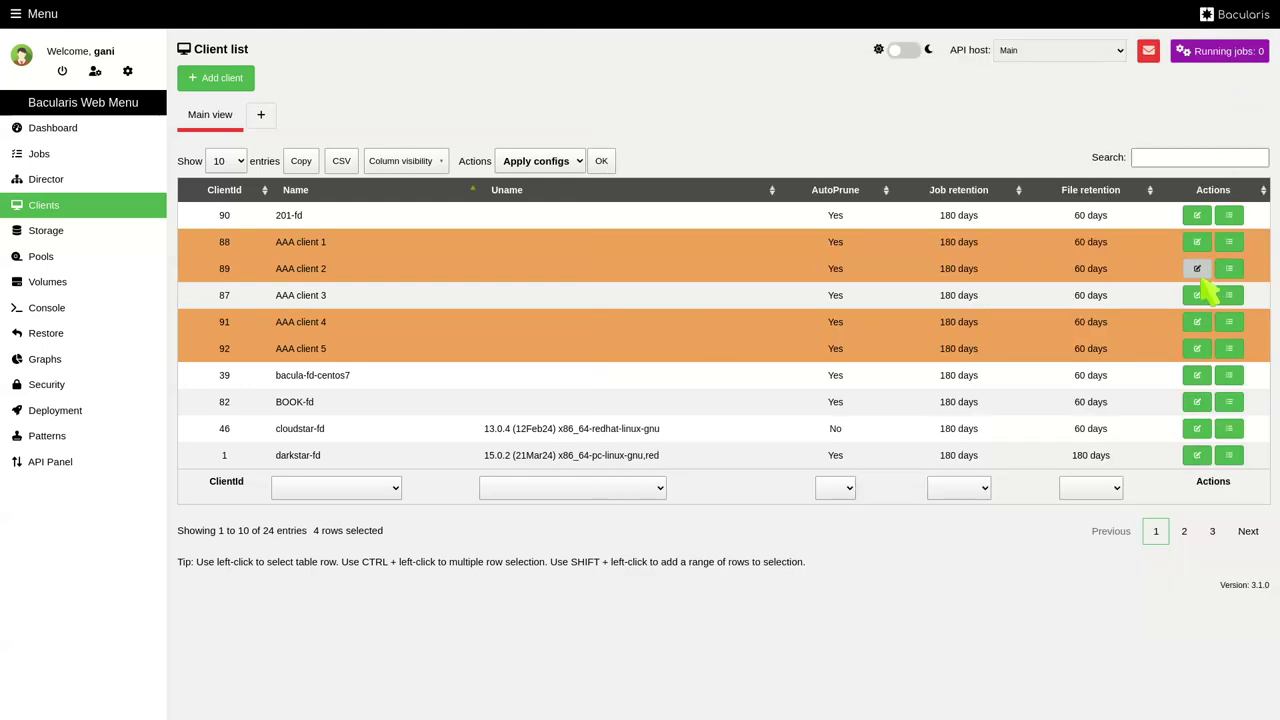
pyautogui.click(1197, 269)
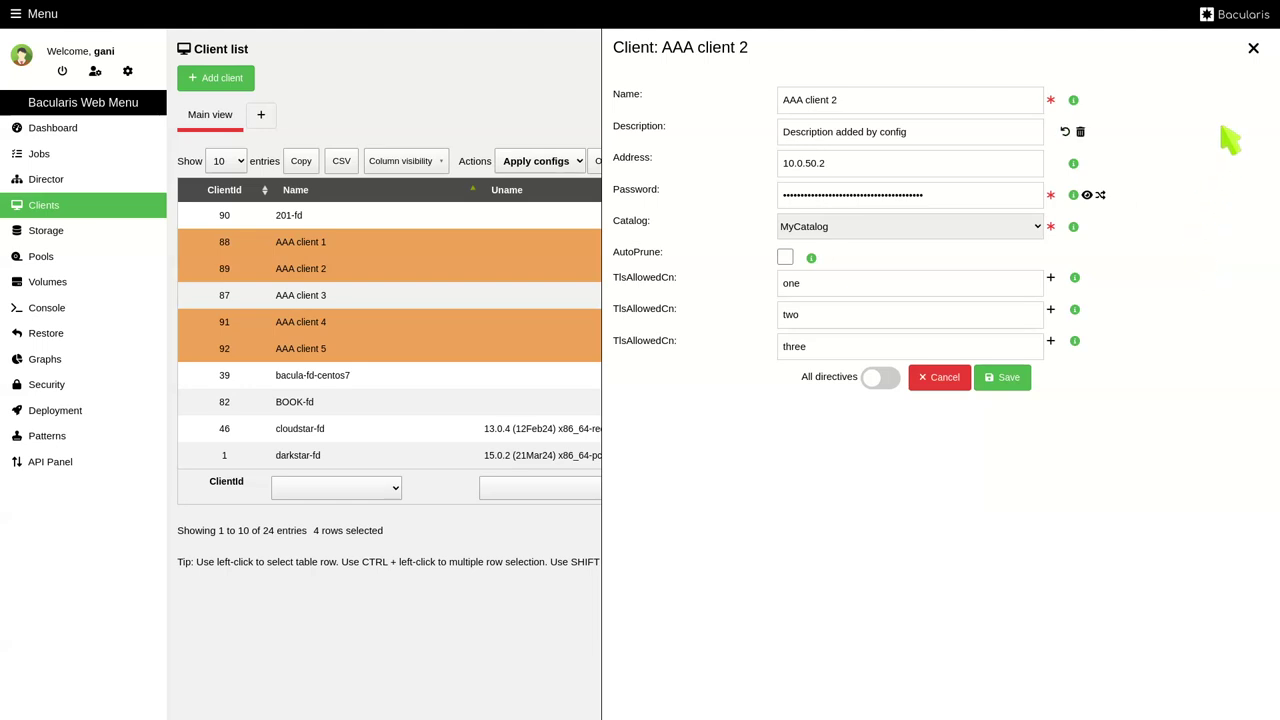
pyautogui.click(1253, 50)
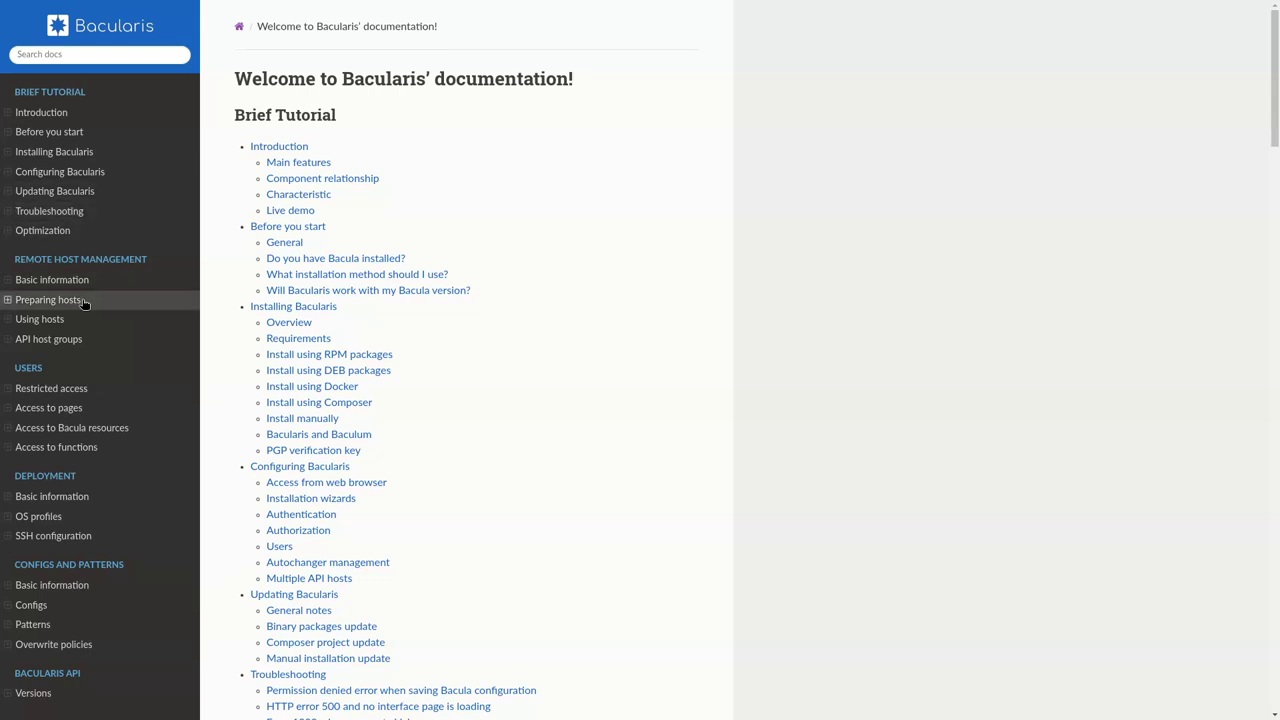
# - Read the Configs and Patterns pages in the Bacularis documentation, including their usage sections and diagrams
pyautogui.scroll(-3, 84, 343)
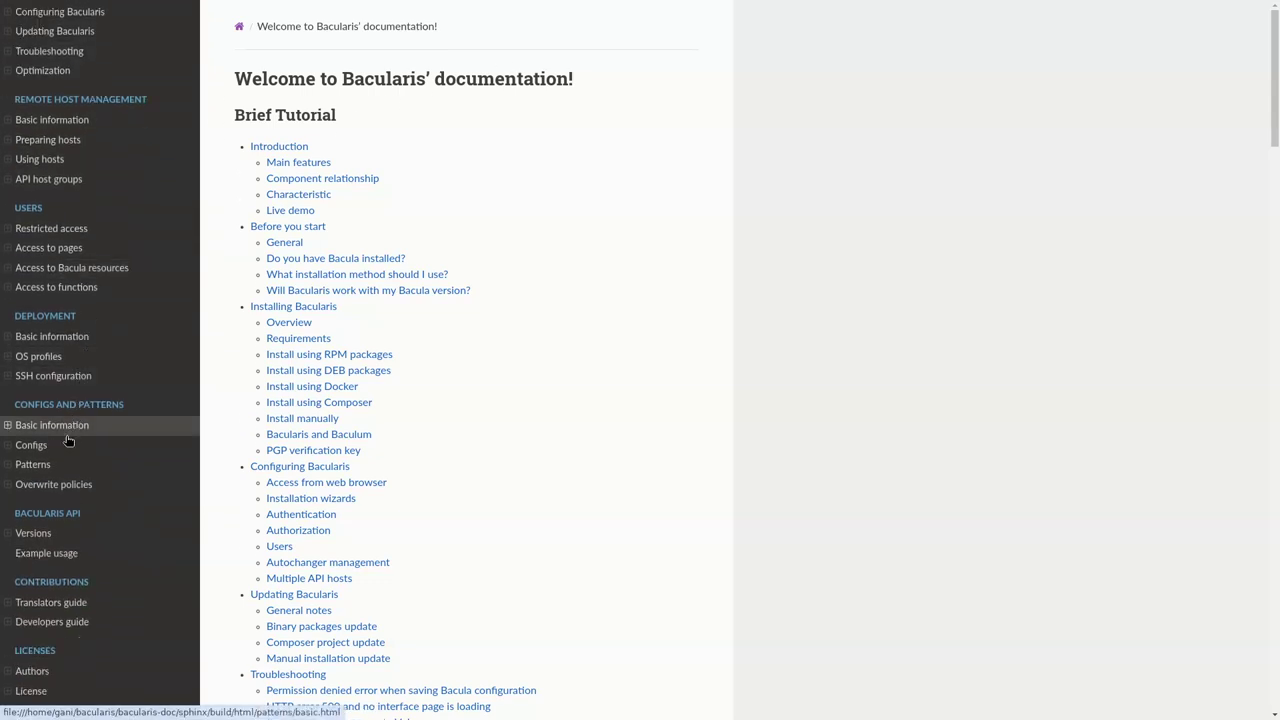
pyautogui.click(57, 456)
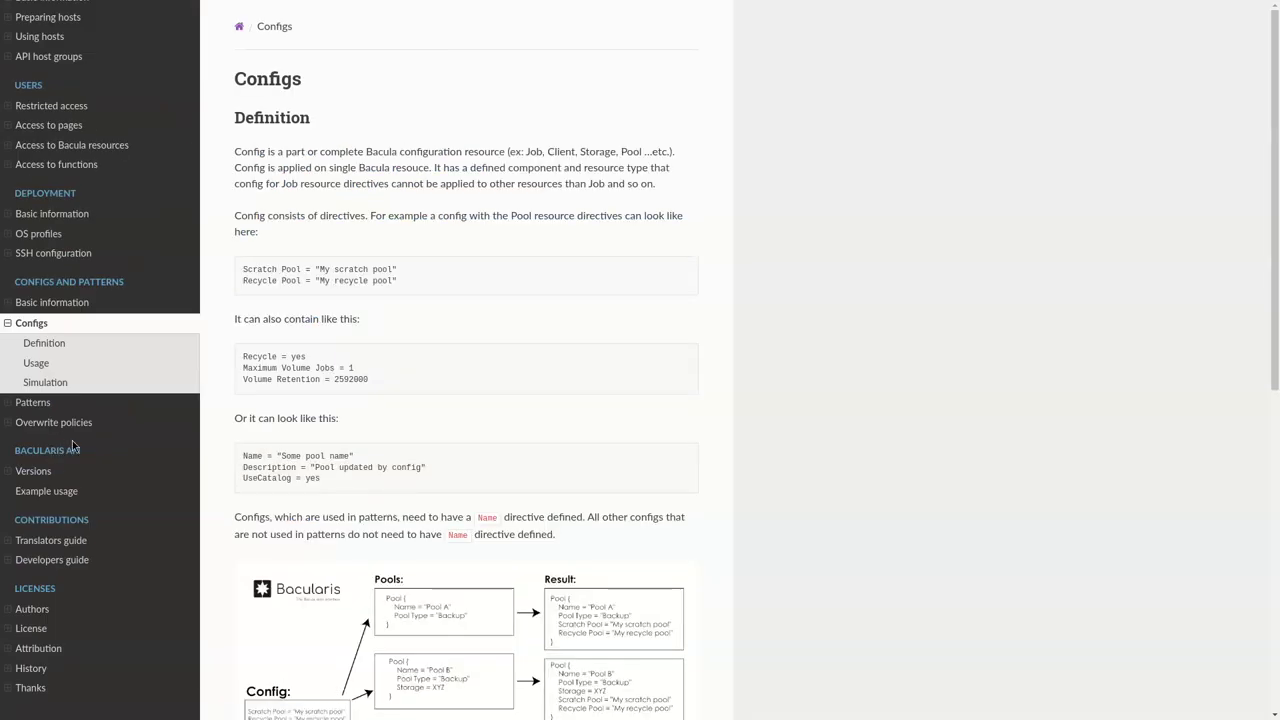
pyautogui.scroll(-5, 308, 370)
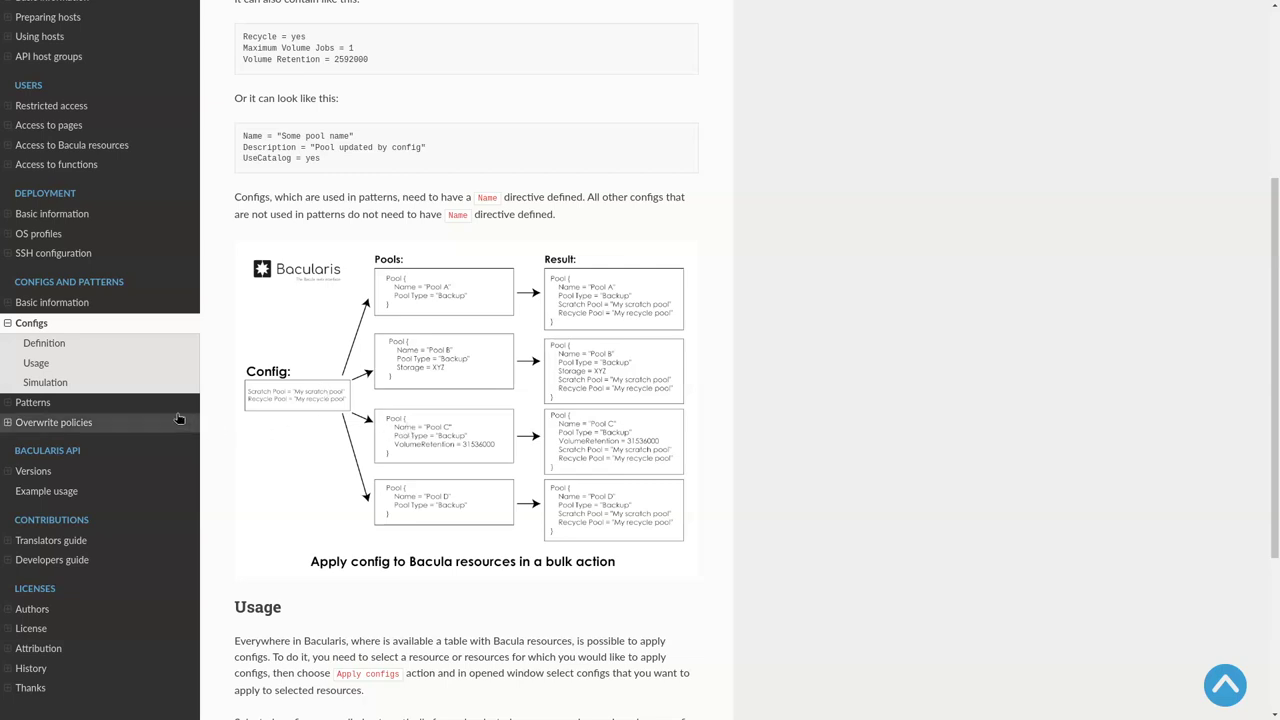
pyautogui.click(38, 408)
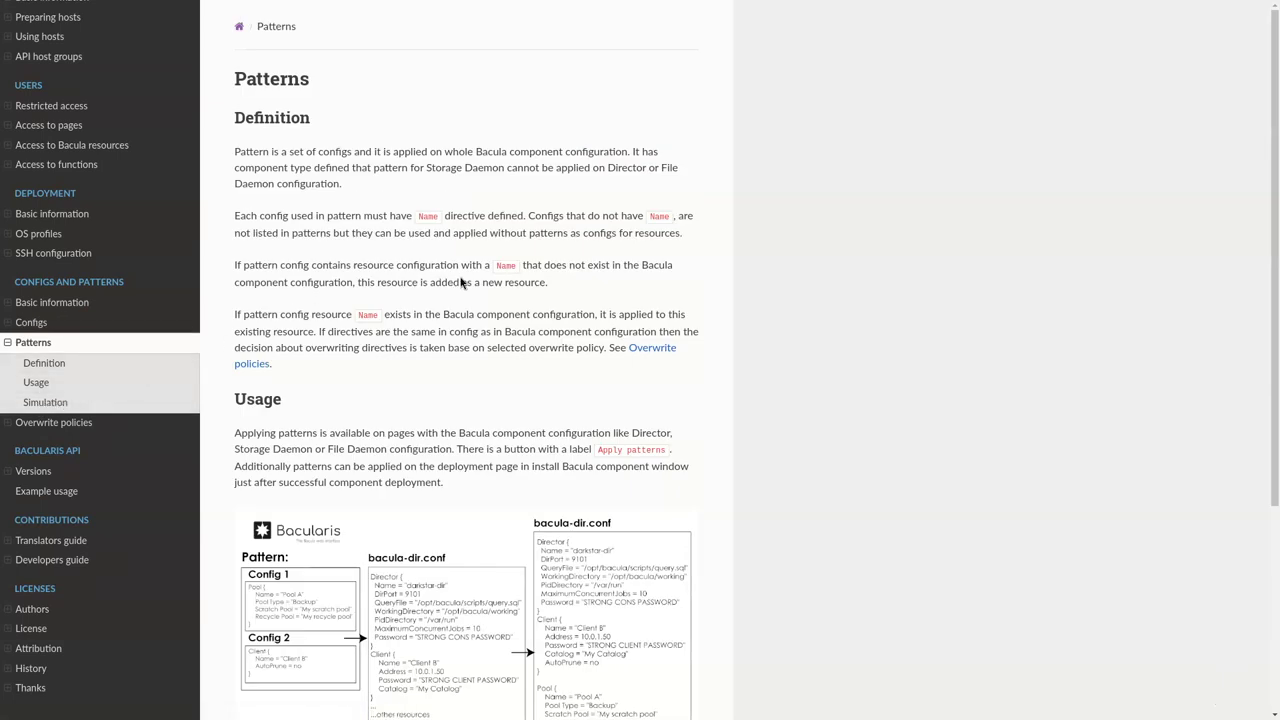
pyautogui.scroll(-5, 629, 286)
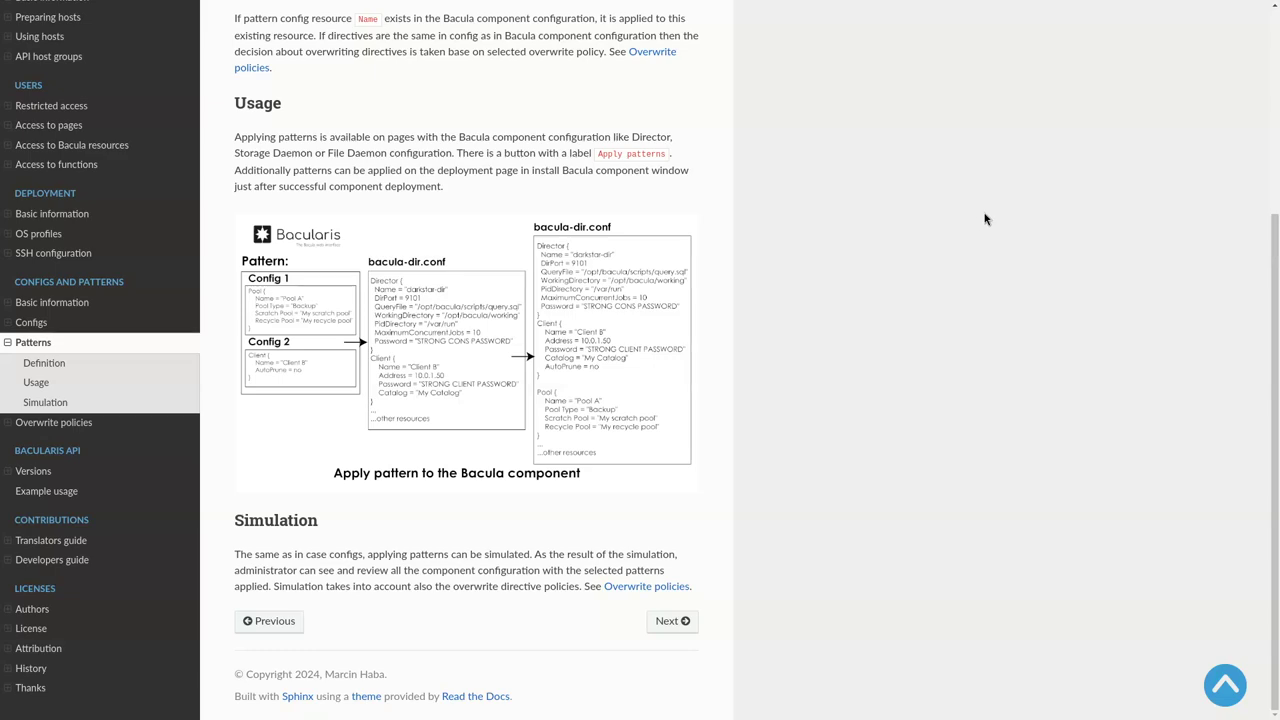